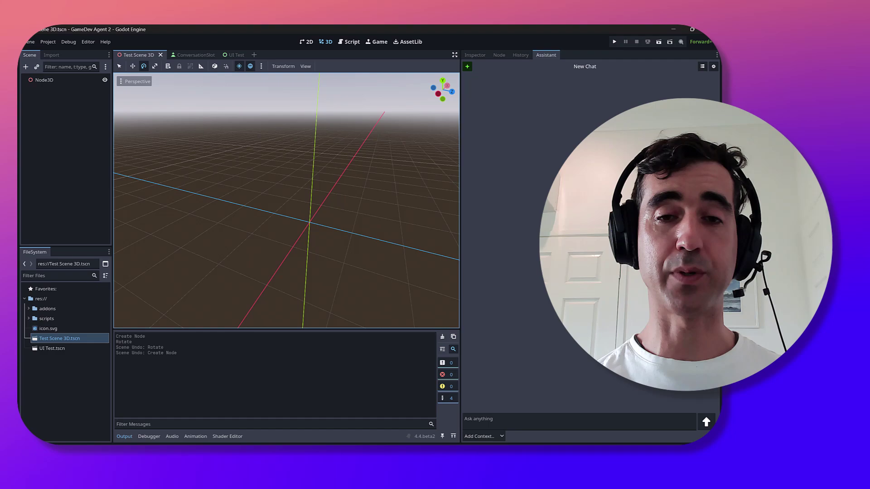
Ask the assistant to 'create a red sphere'.
left_click(532, 421)
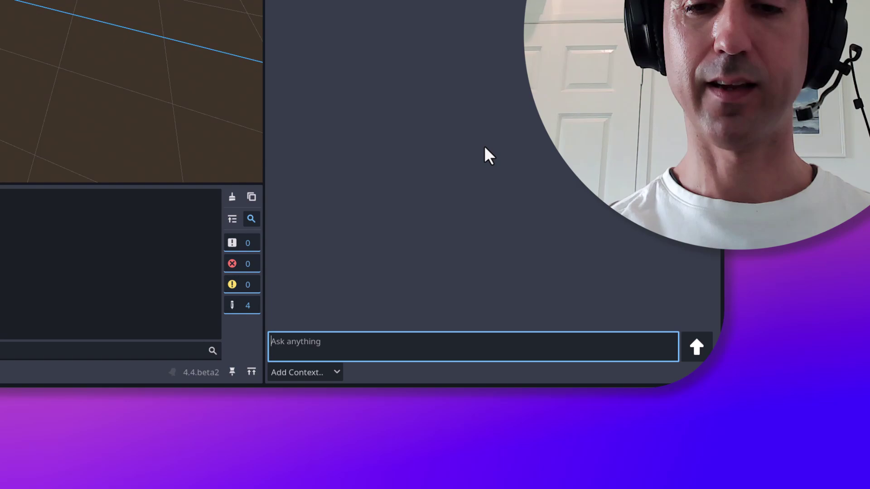
type("create a ")
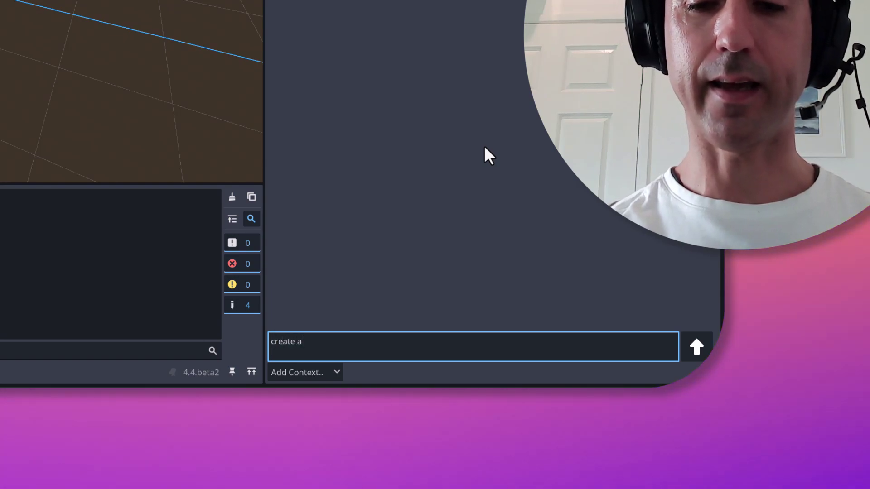
type("red sphere")
key("Return")
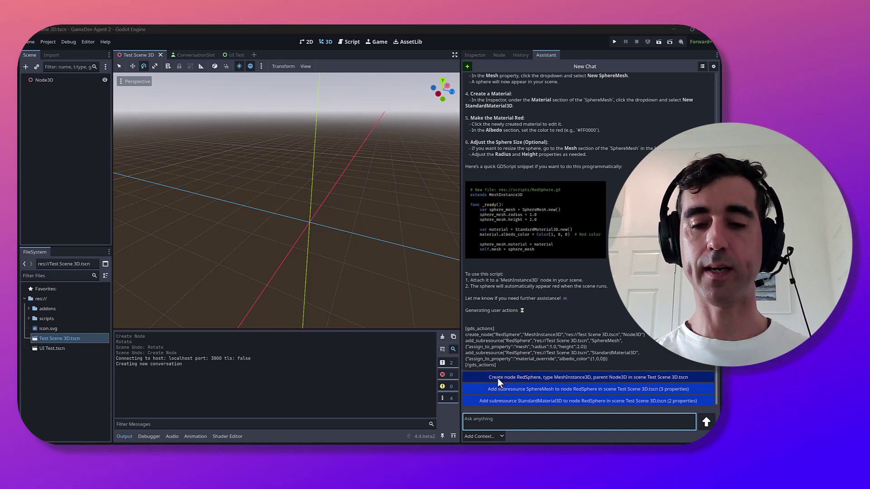
Apply the RedSphere node, its sphere mesh and red material, then orbit to view the sphere.
left_click(519, 377)
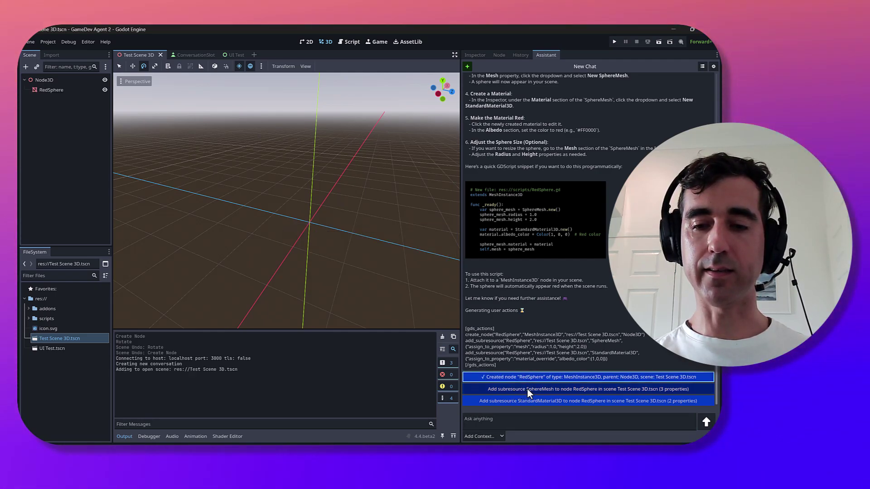
left_click(551, 390)
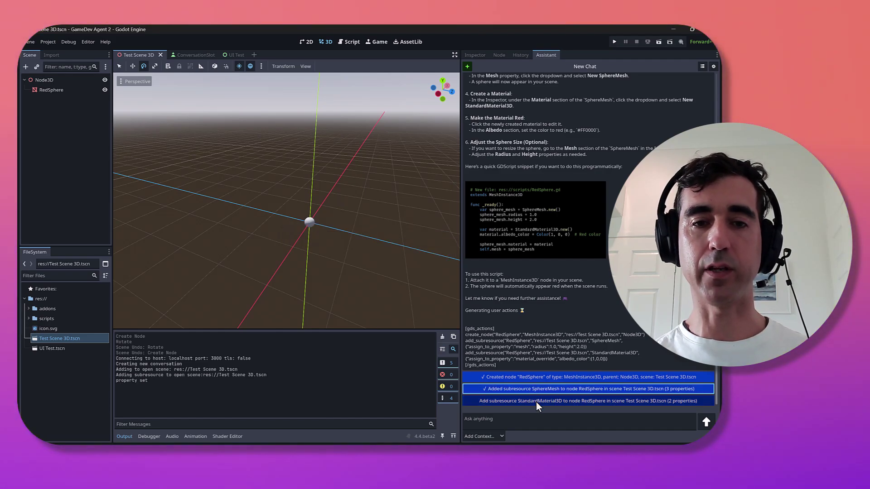
left_click(537, 402)
scroll(337, 263, "up", 5)
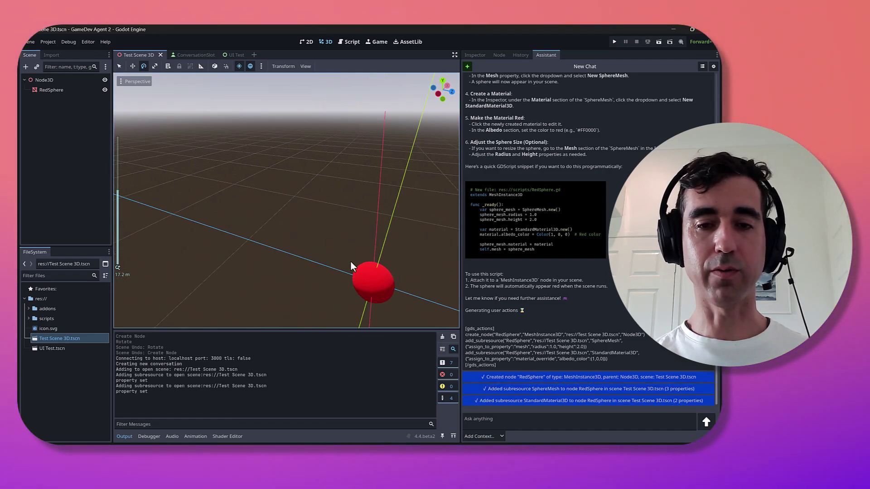
middle_click_drag(360, 275, 366, 267)
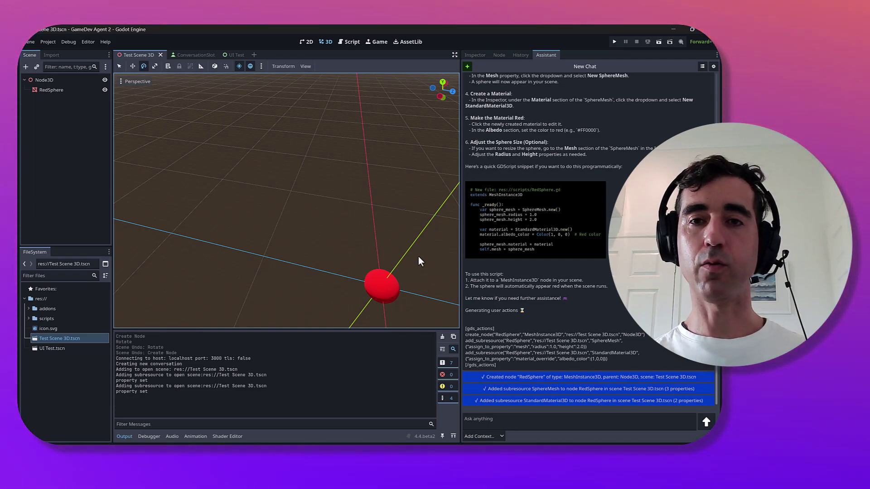
In a fresh assistant chat, request a plane and coloured spheres.
left_click(467, 66)
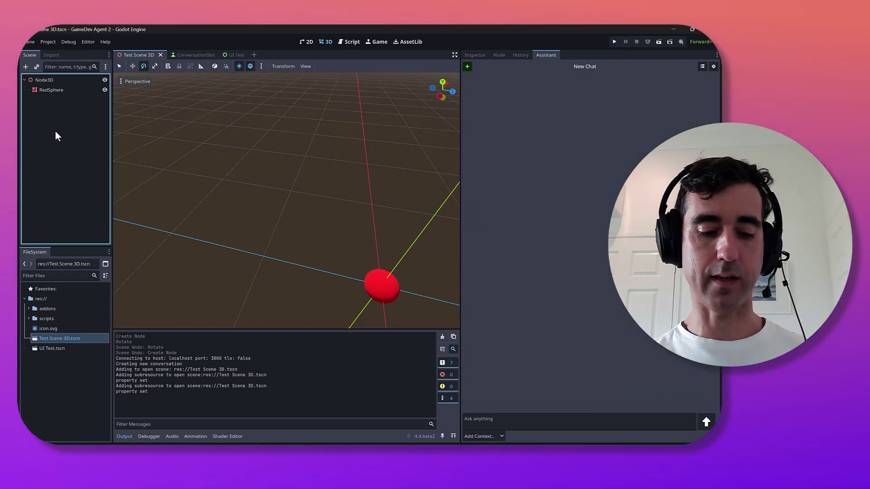
left_click(55, 130)
left_click(529, 419)
type("lets add a plane and 3 spheres")
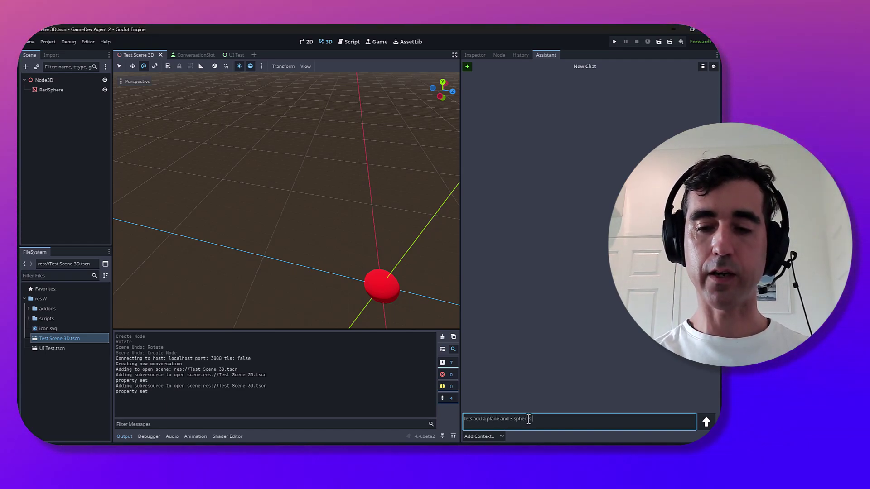
type("t colors")
key("Return")
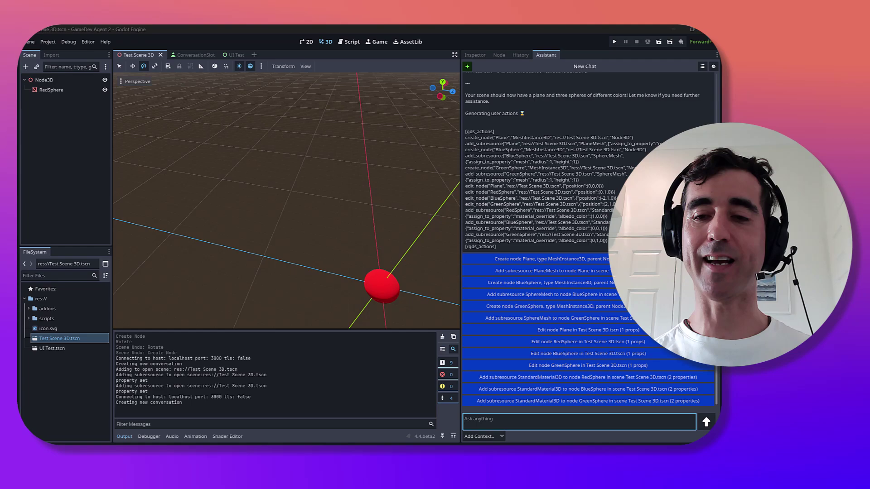
Add the Plane, BlueSphere and GreenSphere nodes with their plane and sphere meshes.
left_click(531, 259)
left_click(538, 271)
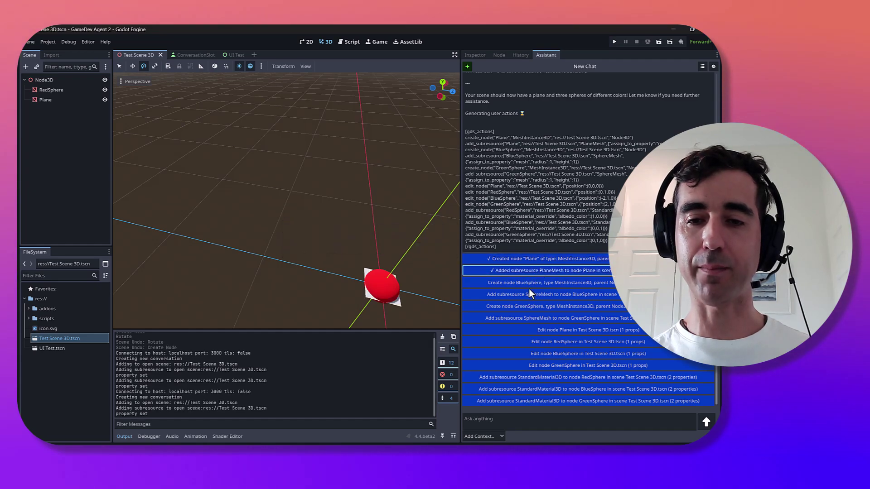
left_click(530, 283)
left_click(531, 295)
left_click(532, 307)
left_click(534, 318)
Reposition the Plane and three spheres, colour BlueSphere blue and GreenSphere green.
left_click(538, 342)
left_click(543, 353)
left_click(545, 366)
left_click(546, 377)
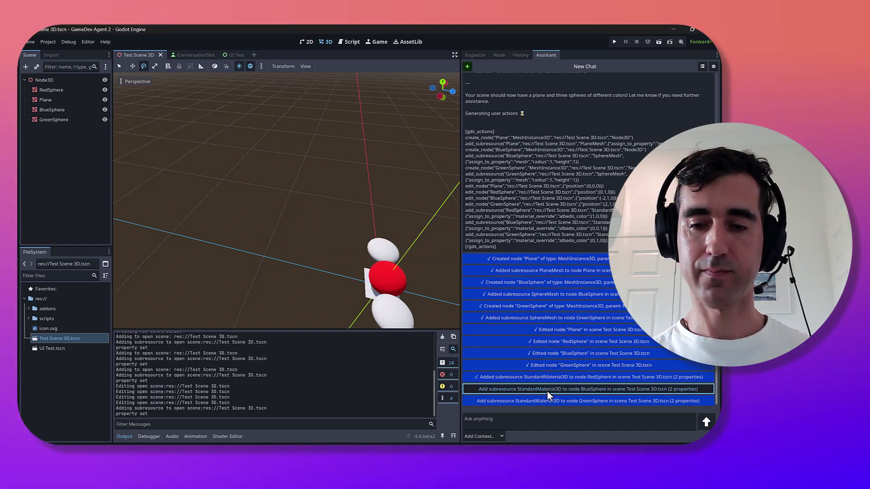
left_click(547, 389)
left_click(546, 401)
middle_click_drag(370, 236, 338, 196)
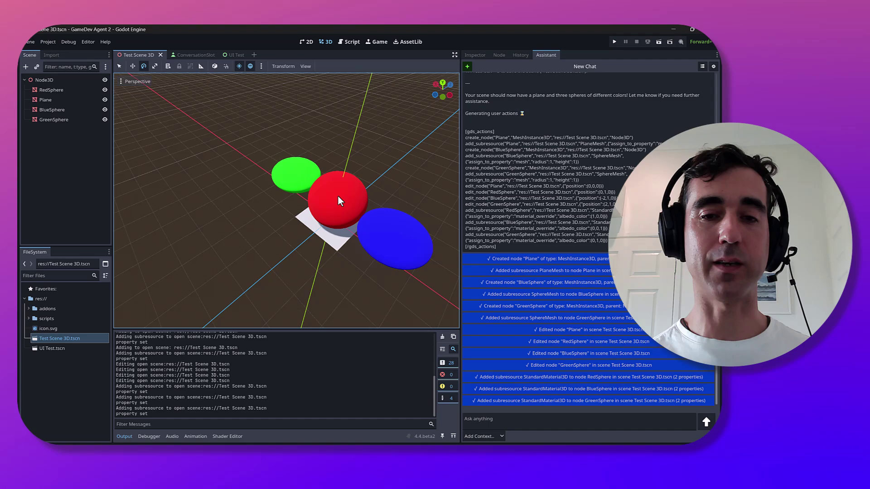
In the UI Test scene, ask a new assistant chat for a home screen with 'Welcome' text and a button.
double_click(53, 348)
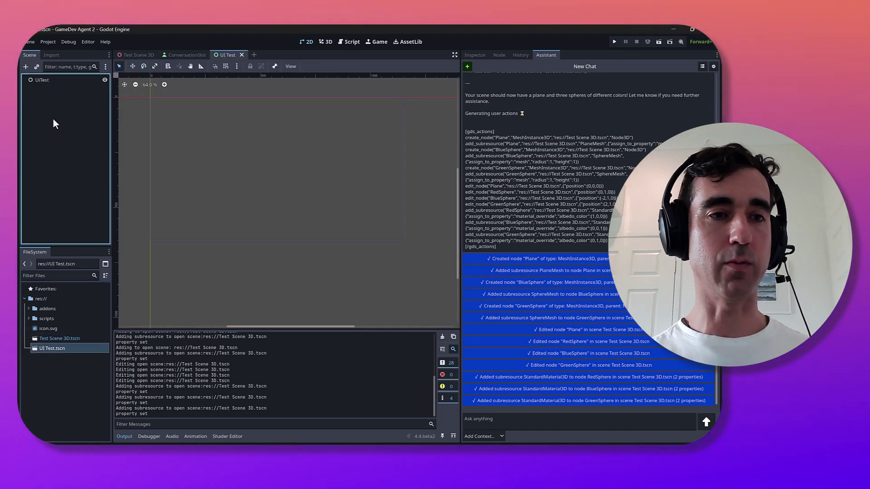
left_click(467, 66)
left_click(555, 420)
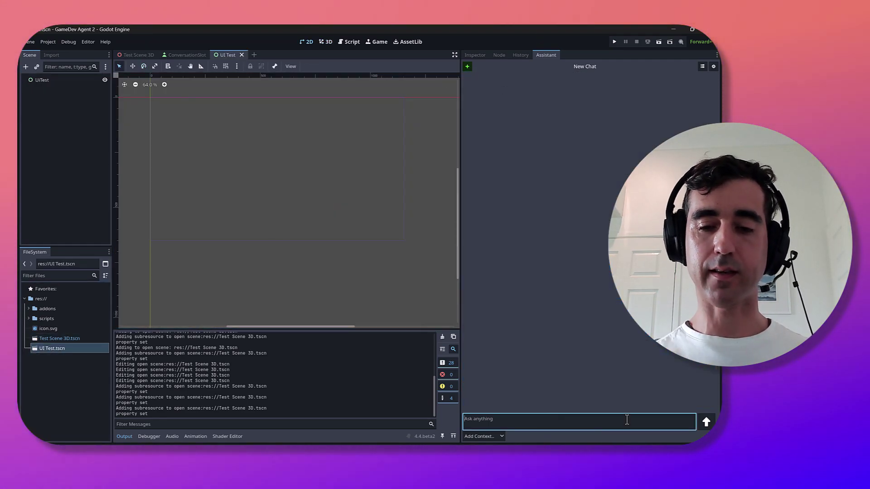
type("create a home sc")
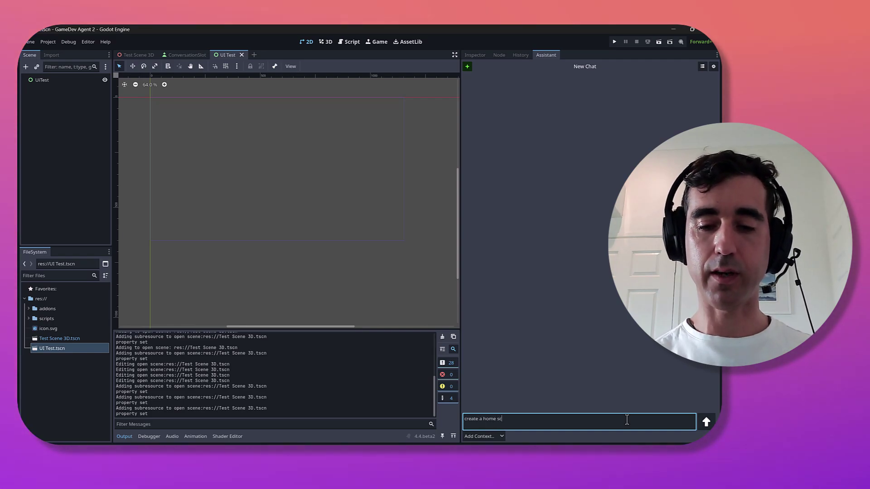
type("reen for my game. Text should say \"Welcome\" add a ")
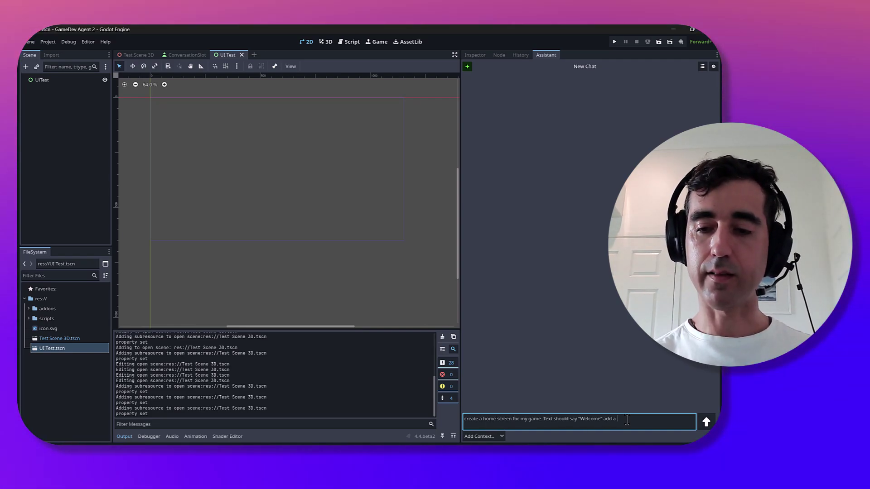
type("button that says \"Start Game\". no")
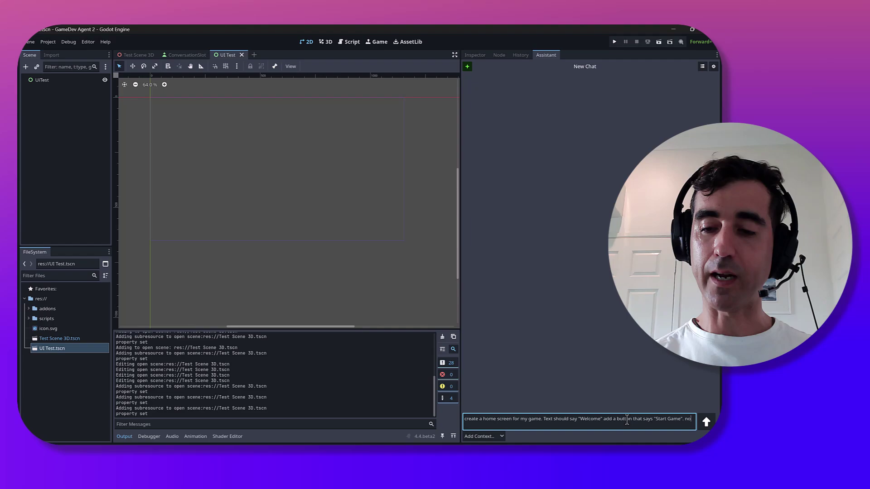
type(" code")
key("Return")
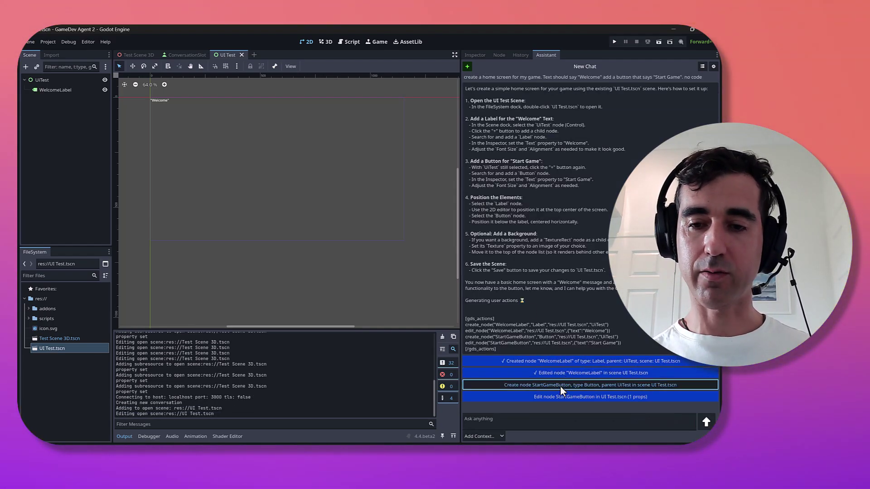
Add the StartGameButton reading 'Start Game', then ask the assistant to position the elements apart.
left_click(560, 385)
left_click(64, 100)
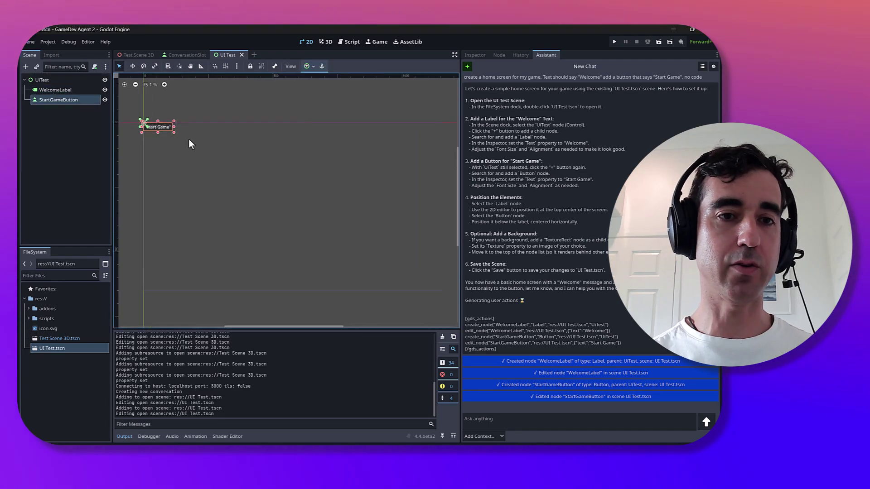
scroll(190, 144, "up", 4)
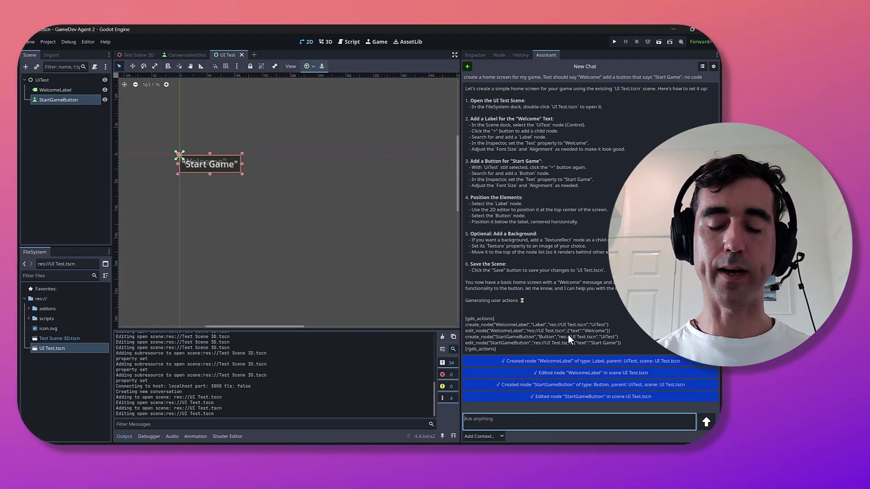
type("you p")
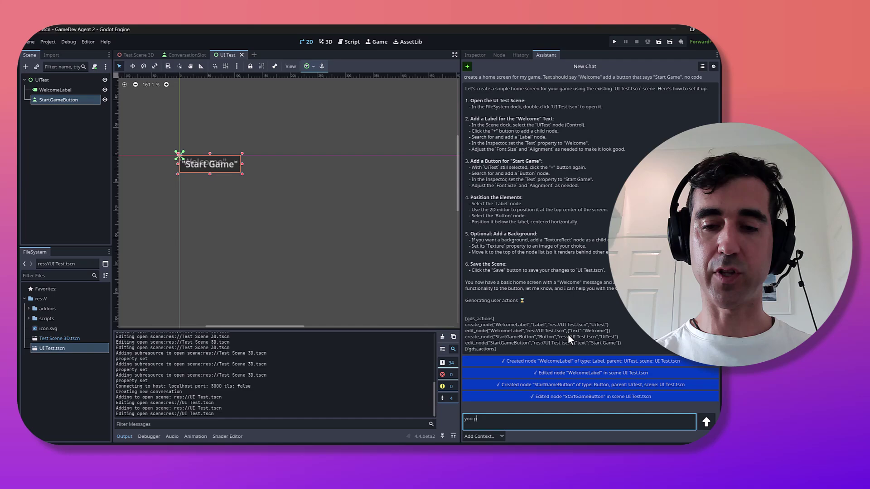
type("ut them in the ")
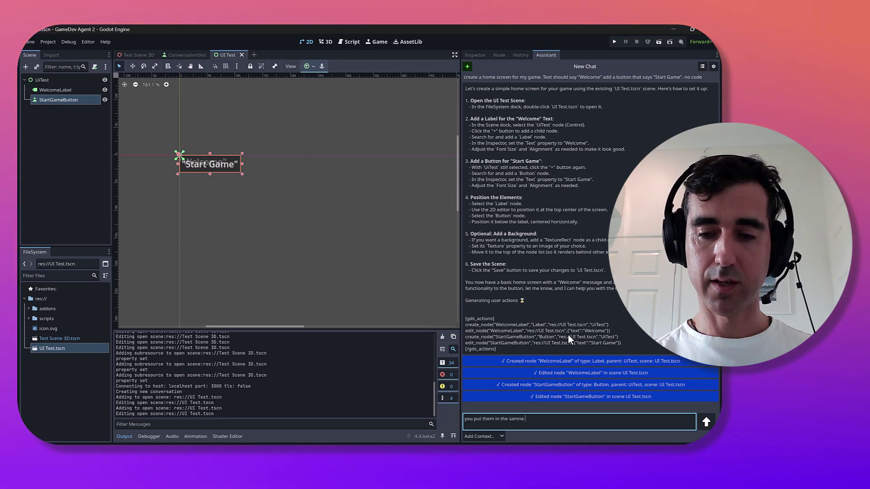
type("same spot. Can yo")
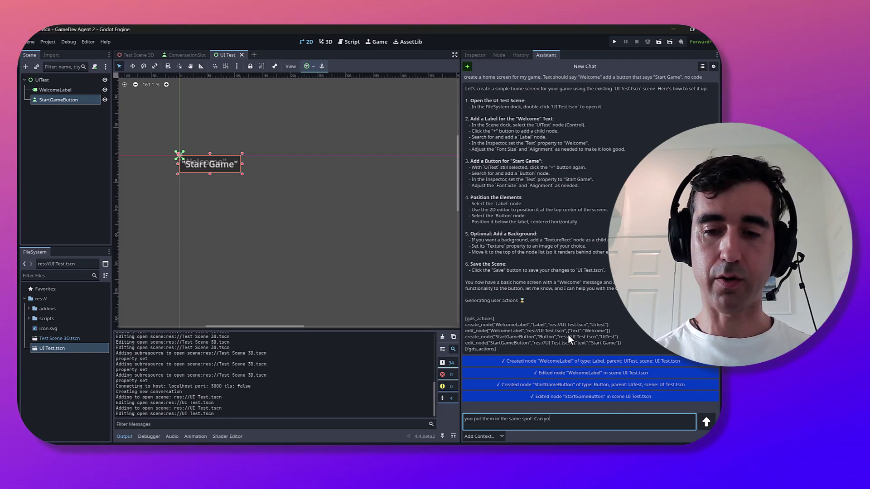
type("u positing them apart")
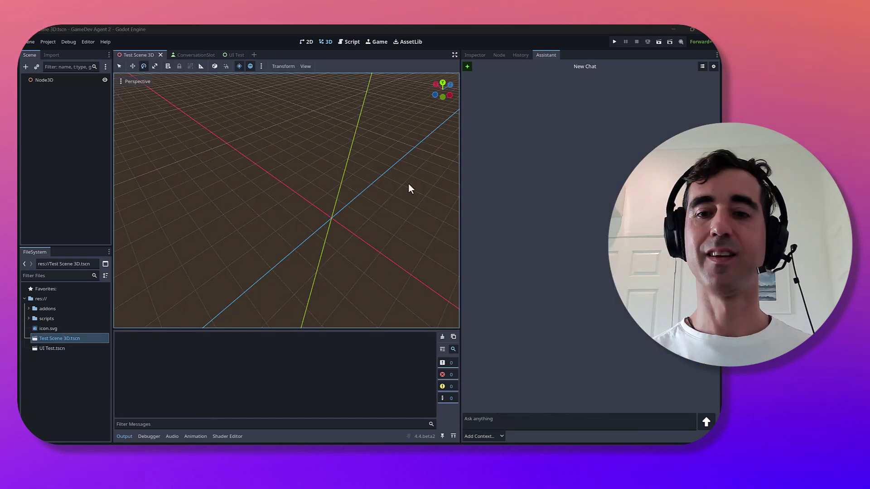
Ask the assistant to 'create a stick figure man using only sphere and cubes'.
left_click(537, 417)
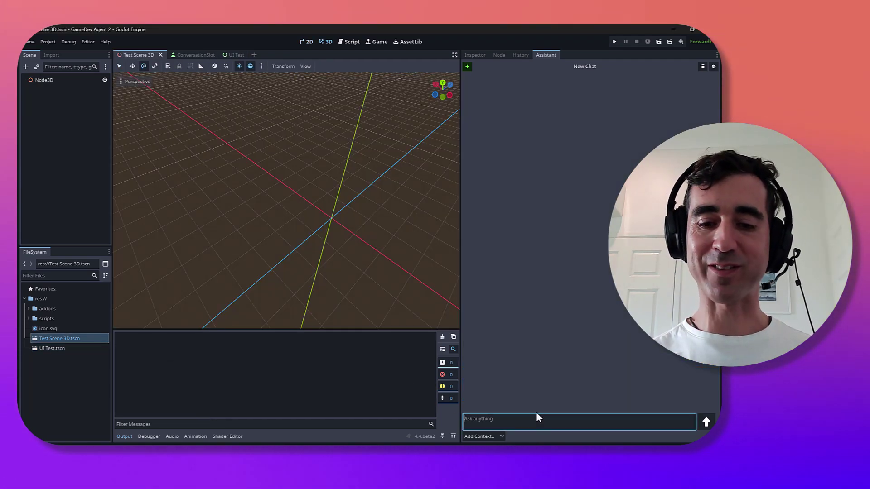
type("create a s")
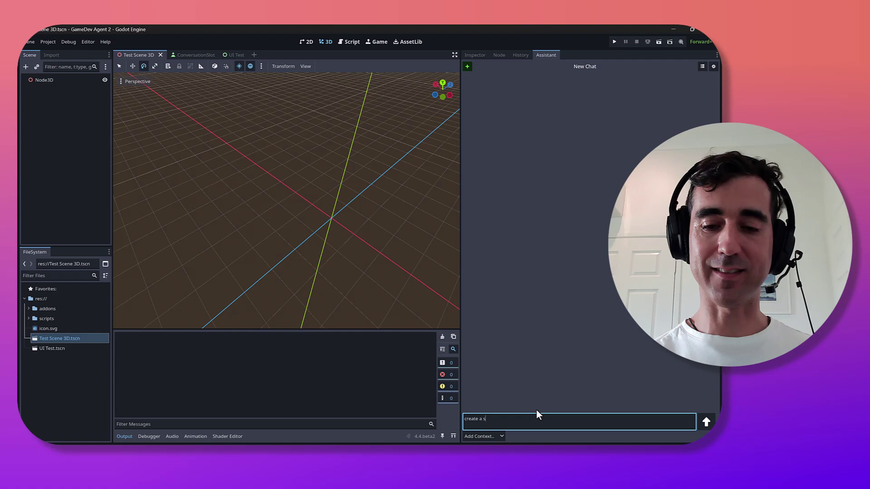
type("tick figure man ")
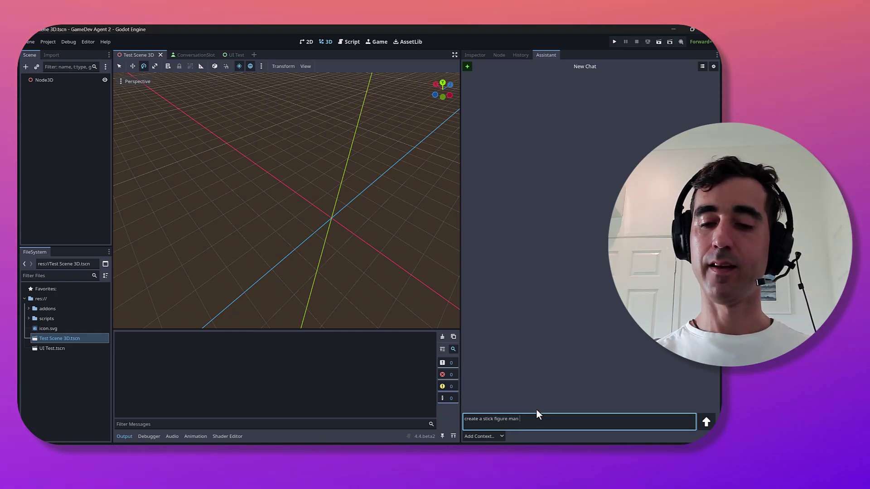
type("using only sphe")
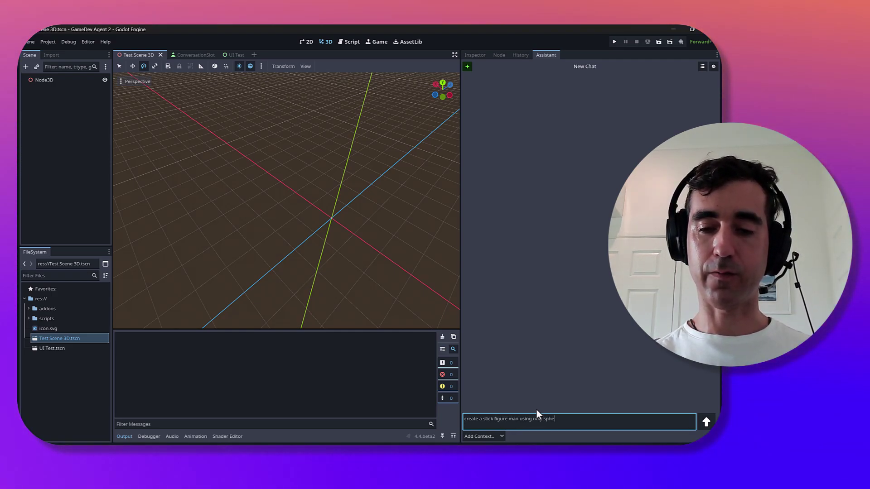
type("re and ")
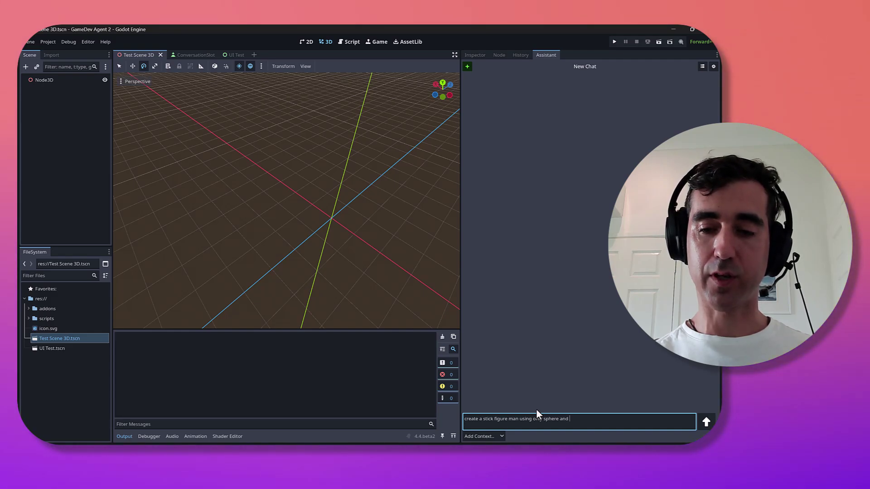
type("cubes")
key("Return")
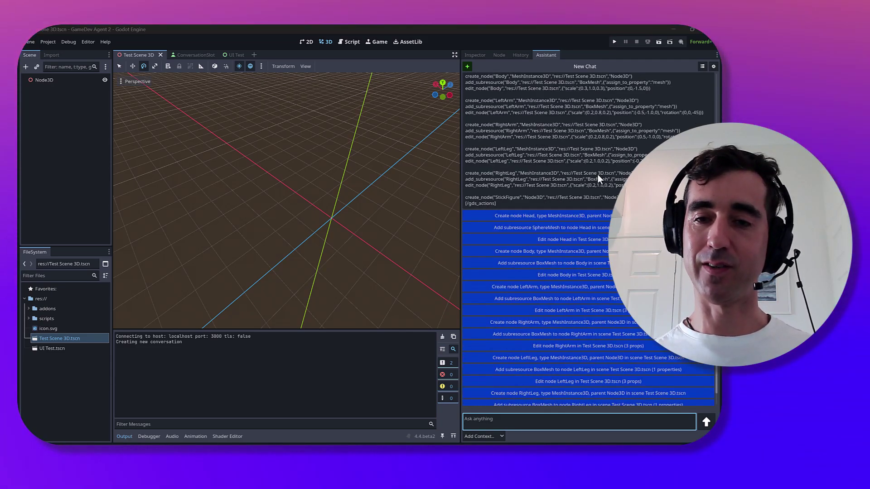
Create the Head with a sphere mesh and the Body with a box mesh, sized and positioned.
left_click(526, 188)
left_click(526, 199)
left_click(529, 211)
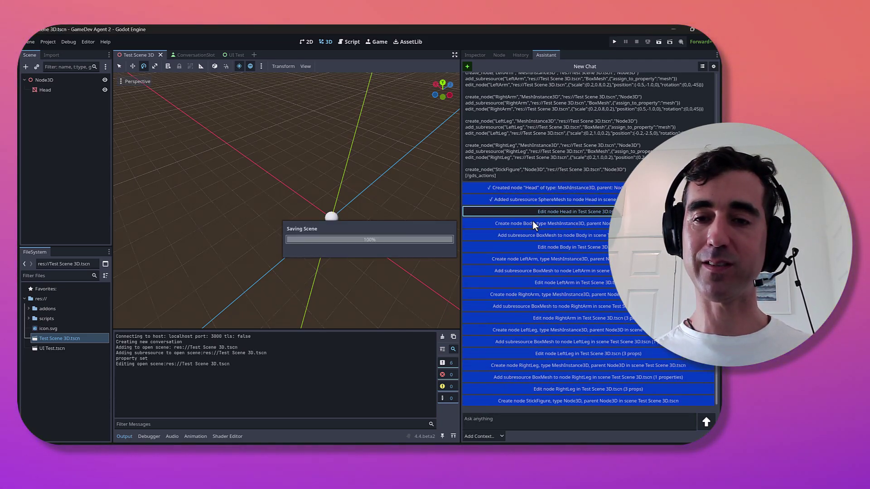
left_click(532, 223)
left_click(535, 234)
left_click(538, 247)
Add LeftArm and RightArm box meshes with their size, position and tilt.
left_click(540, 259)
left_click(541, 271)
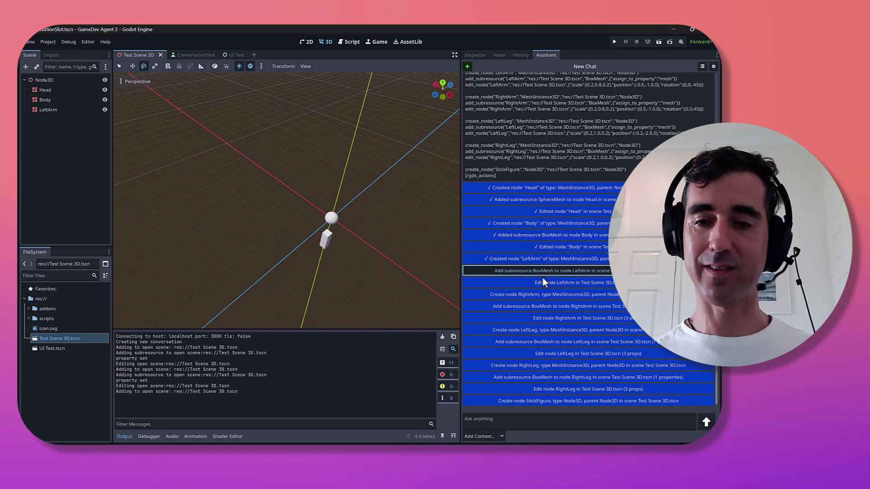
left_click(543, 282)
left_click(545, 294)
left_click(546, 306)
left_click(546, 318)
Add LeftLeg and RightLeg box meshes and the StickFigure grouping node, then orbit to view it.
left_click(548, 330)
left_click(547, 341)
left_click(548, 354)
left_click(548, 365)
left_click(547, 377)
left_click(547, 389)
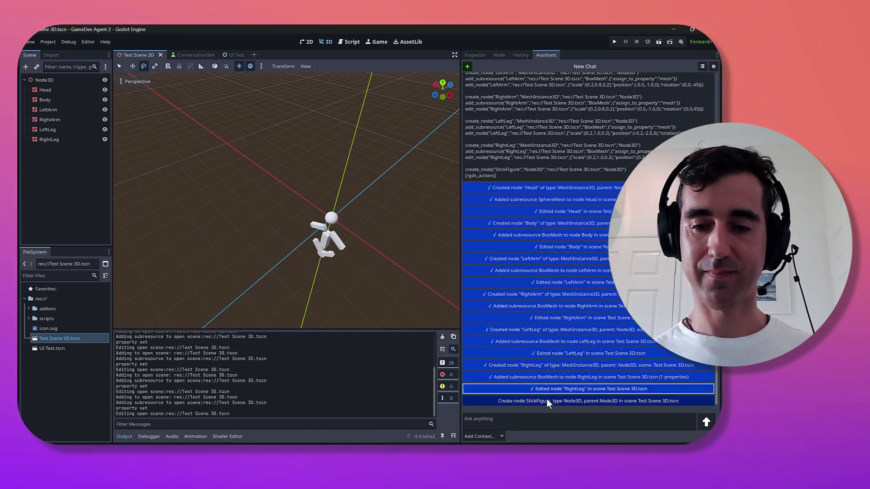
left_click(548, 401)
scroll(318, 278, "up", 4)
middle_click_drag(318, 278, 355, 205)
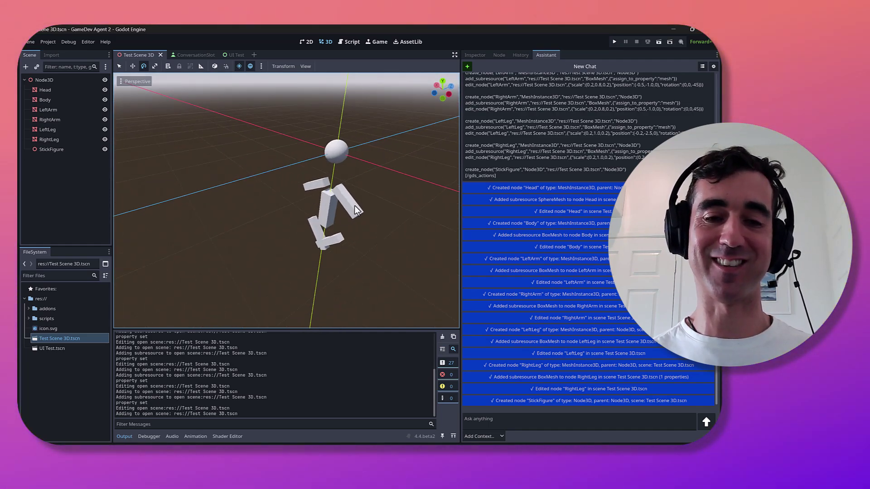
left_click(546, 417)
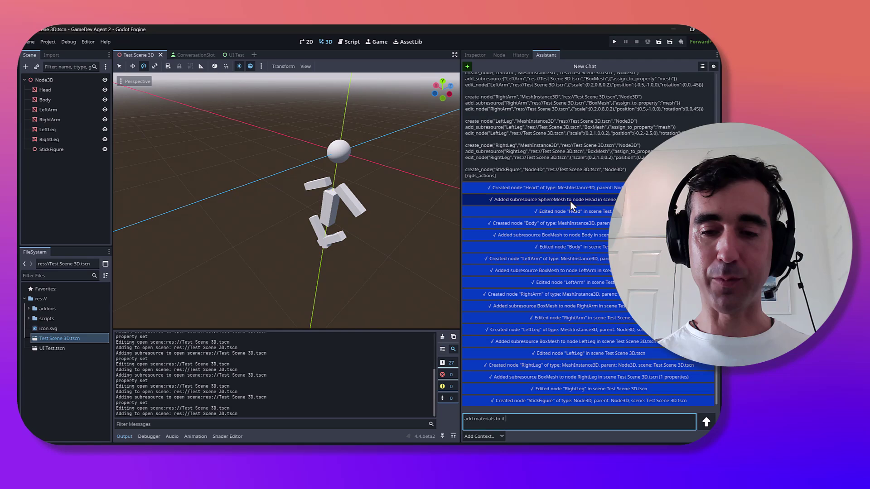
left_click(53, 191)
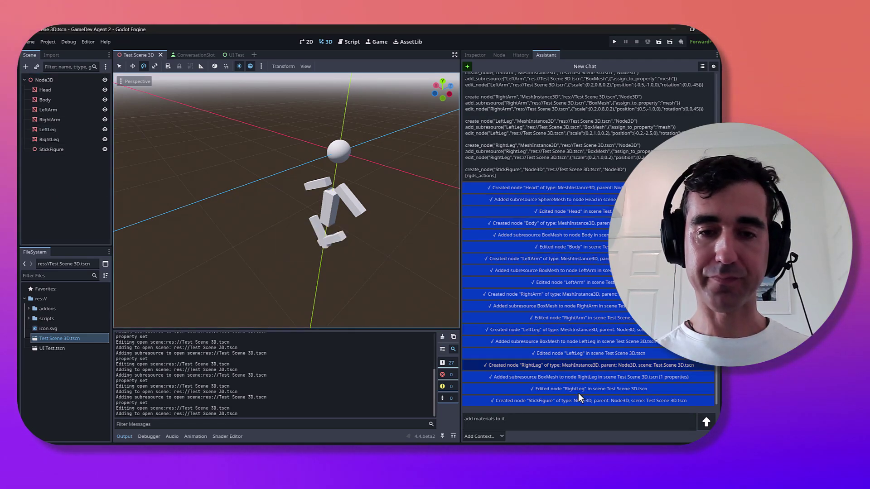
left_click(482, 437)
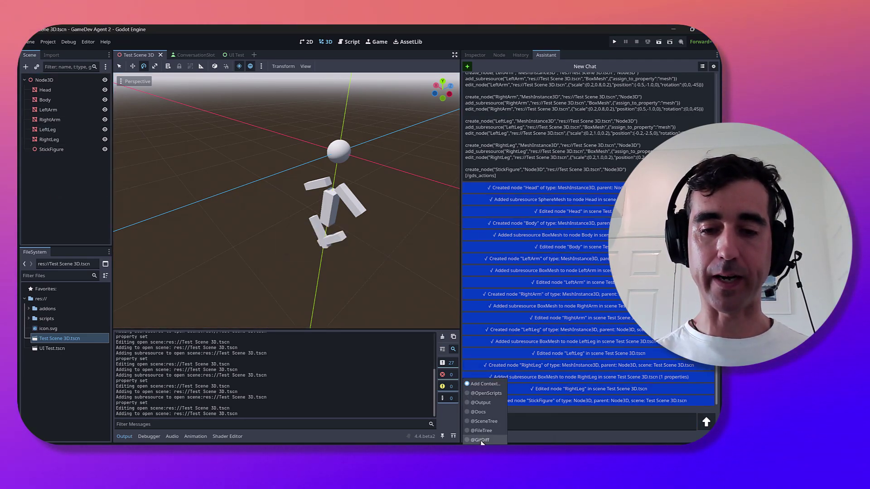
left_click(484, 421)
left_click(584, 422)
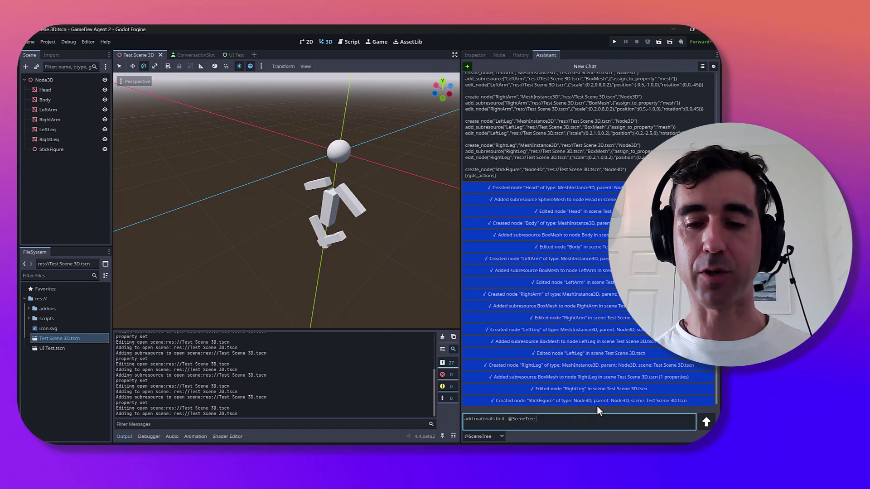
key("Return")
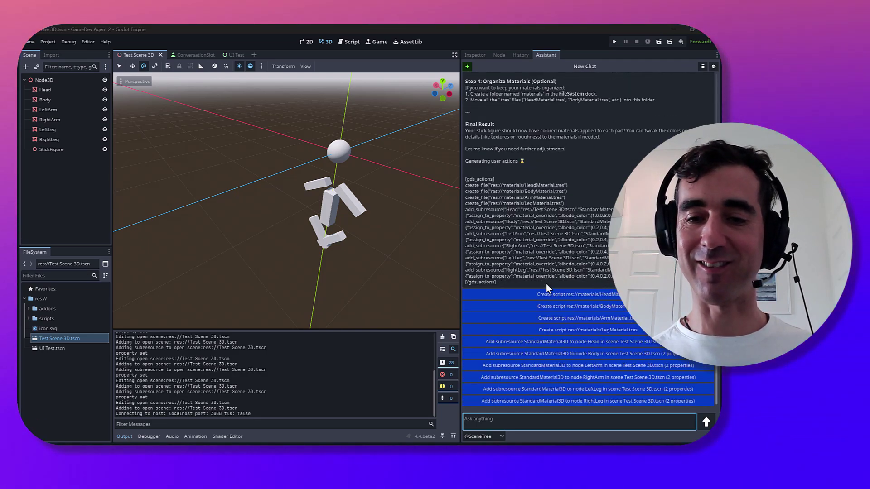
Create the material files and apply materials to the head, body, both arms and both legs.
left_click(564, 294)
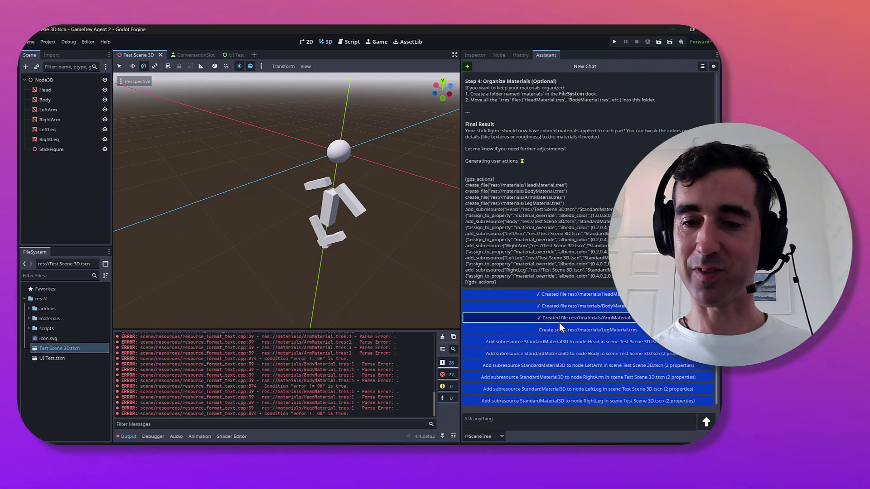
left_click(543, 342)
left_click(531, 350)
left_click(524, 366)
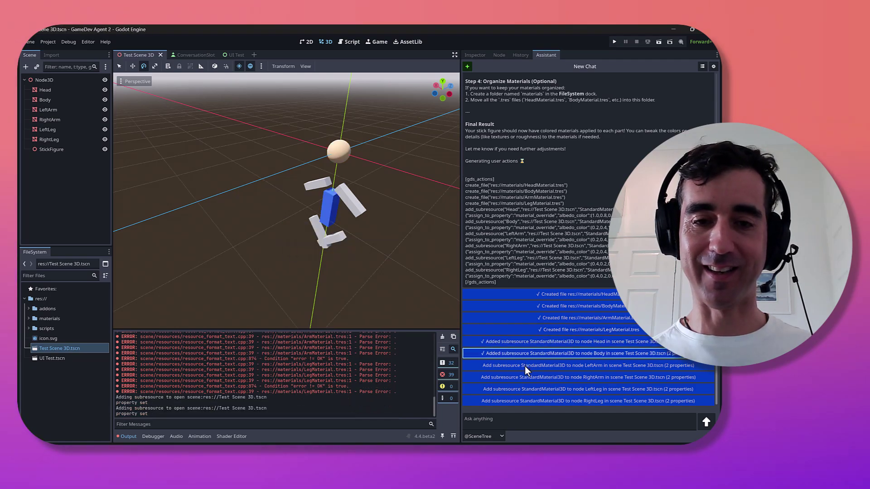
left_click(524, 377)
left_click(521, 390)
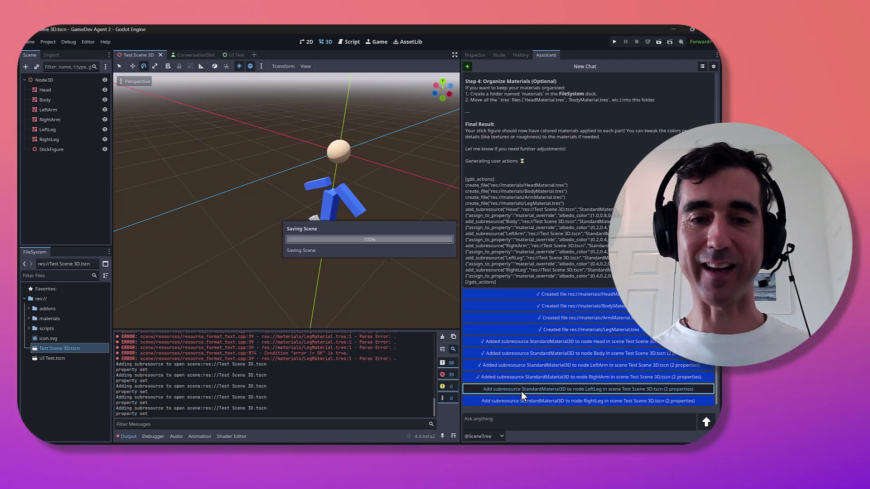
left_click(529, 401)
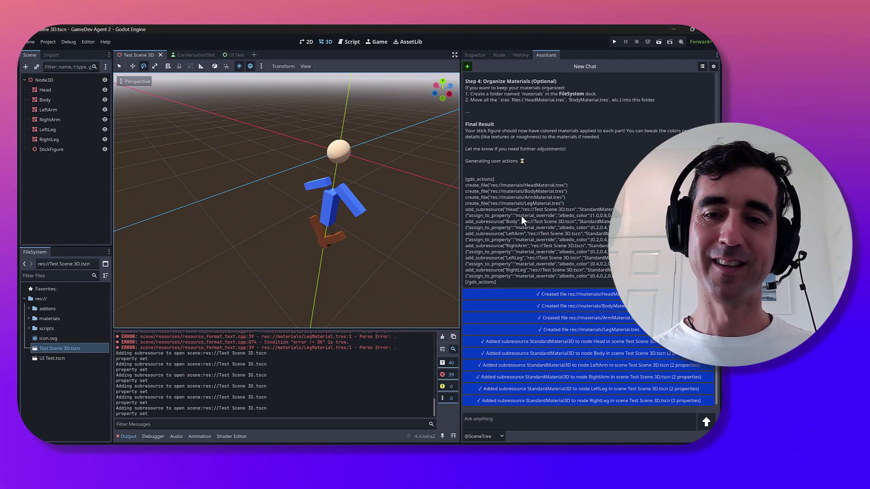
scroll(315, 213, "up", 5)
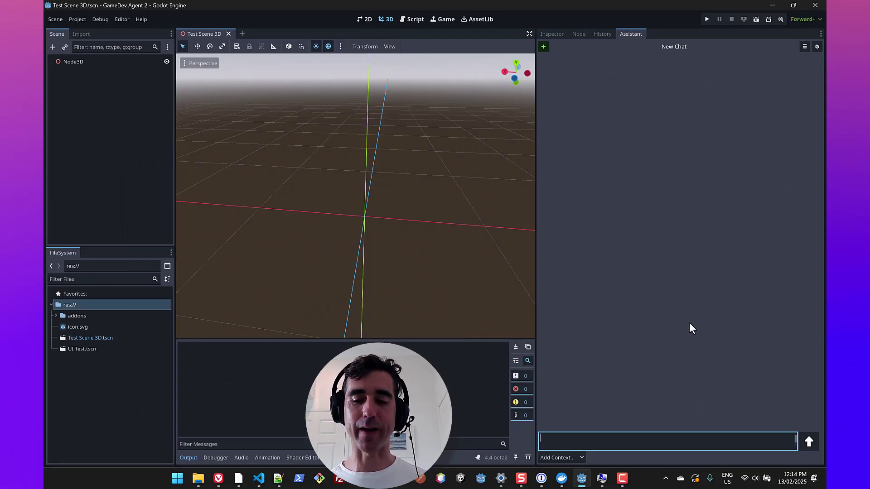
Paste and send the prompt for two differently coloured planets orbiting a sun, then scroll to the actions.
type("create a solar system with 2 planets of different colors that orbit around the sun")
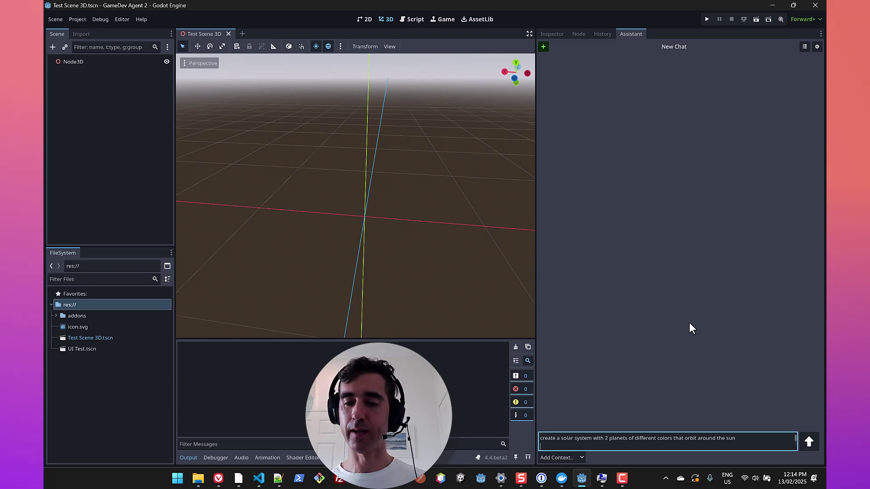
key("Return")
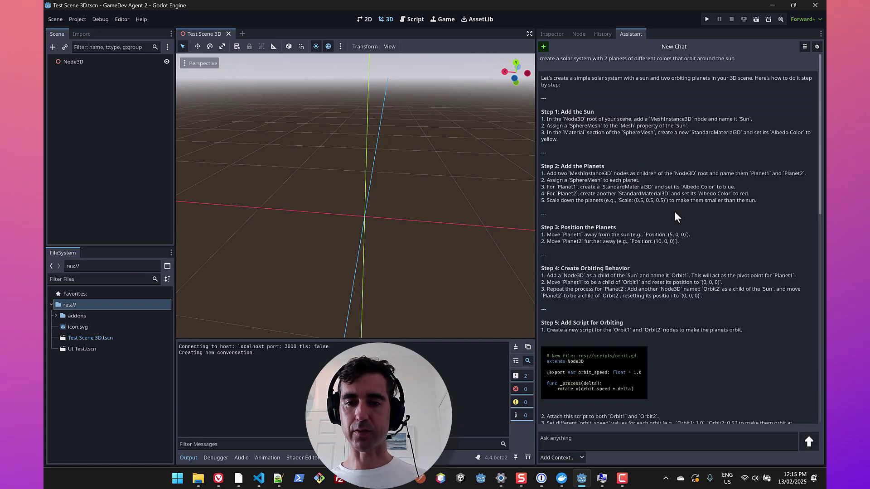
scroll(735, 259, "down", 2)
scroll(755, 232, "down", 10)
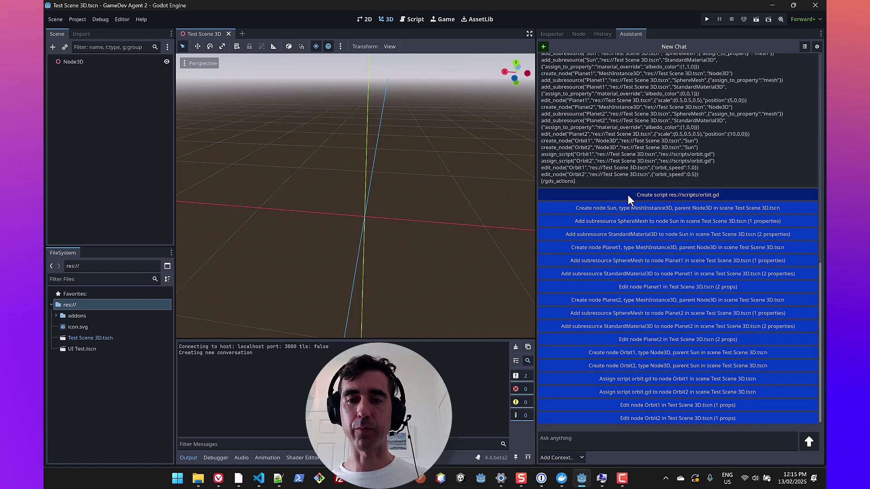
Create scripts/orbit.gd, inspect its code, then create the Sun and apply the remaining actions.
left_click(643, 194)
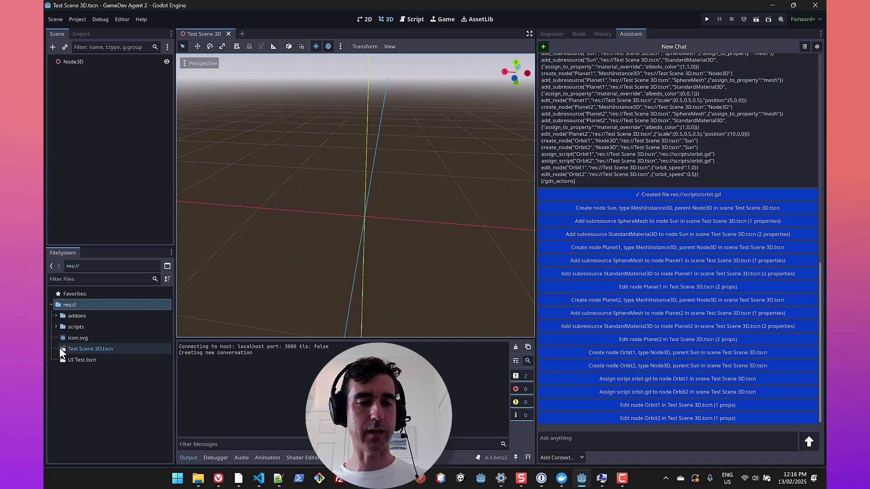
left_click(54, 327)
double_click(74, 339)
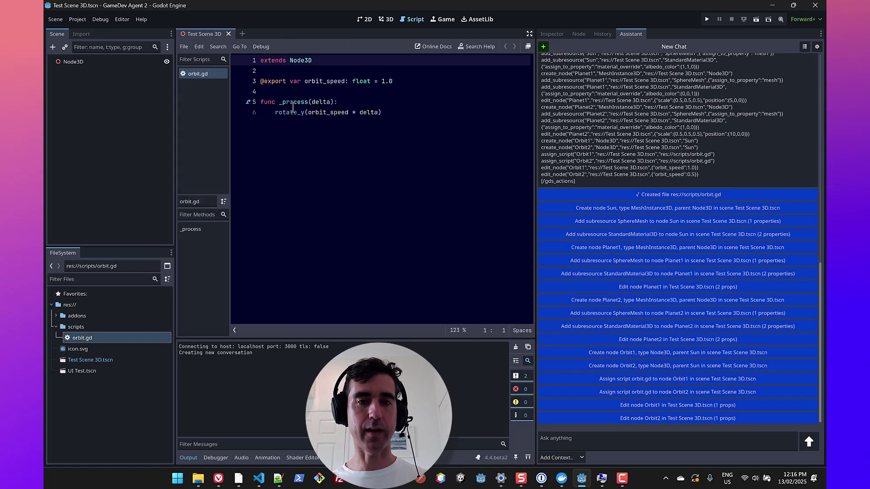
left_click(386, 18)
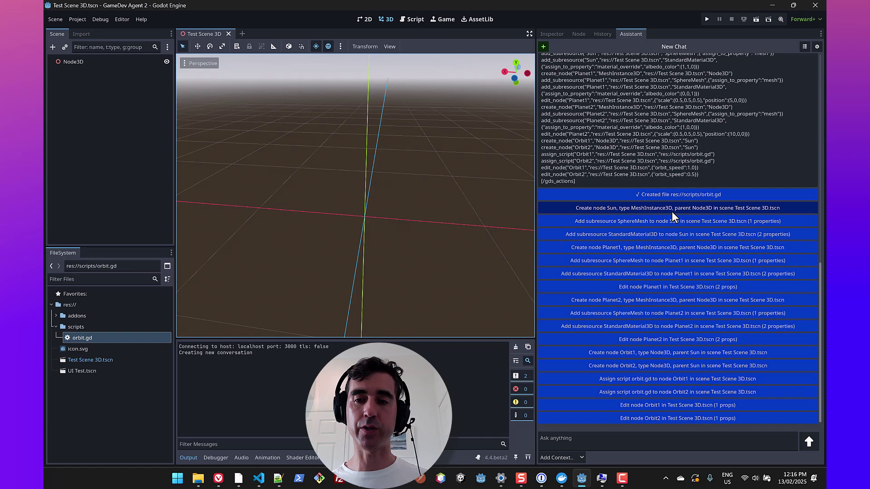
left_click(672, 211)
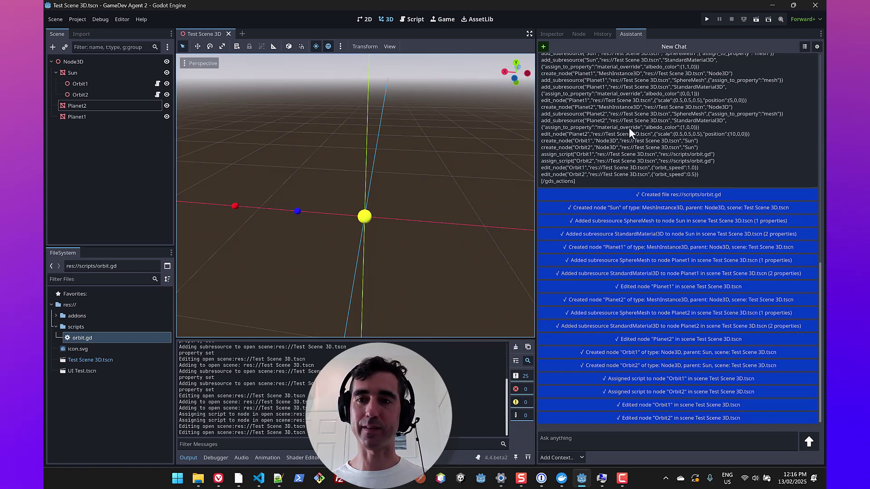
Run the solar-system scene, inspect it through the 3D camera override, then close the game window.
left_click(707, 20)
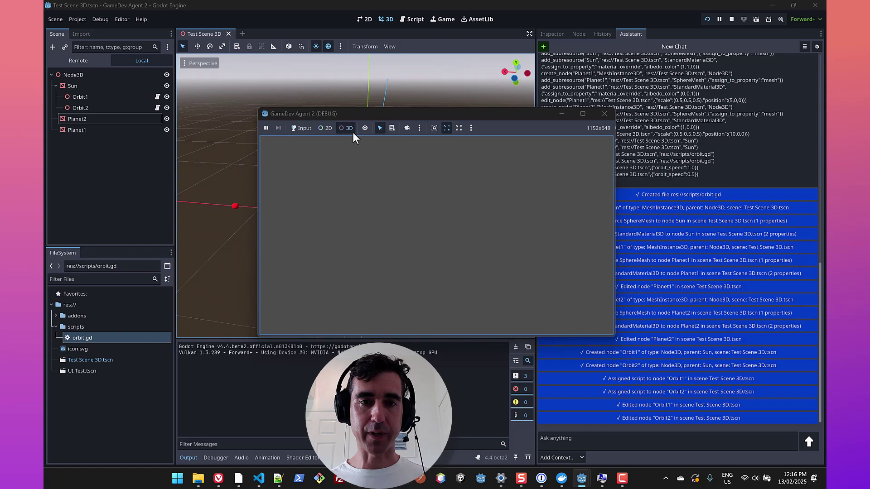
left_click(346, 127)
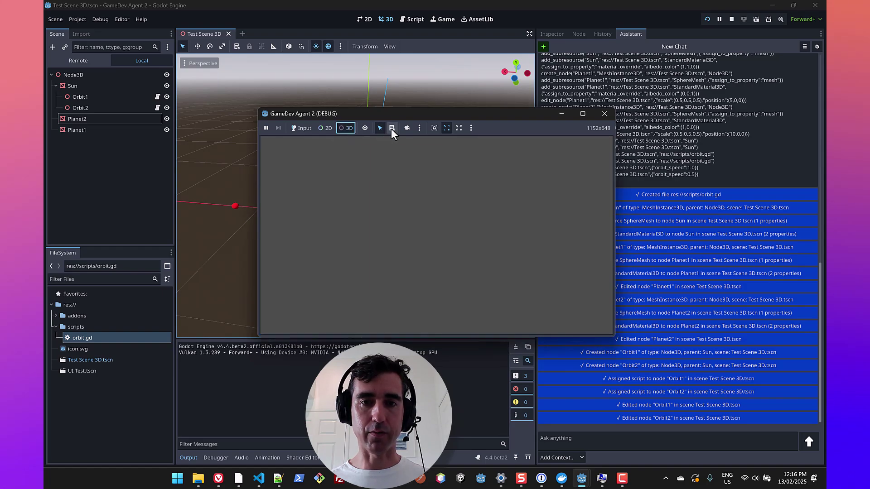
left_click(407, 128)
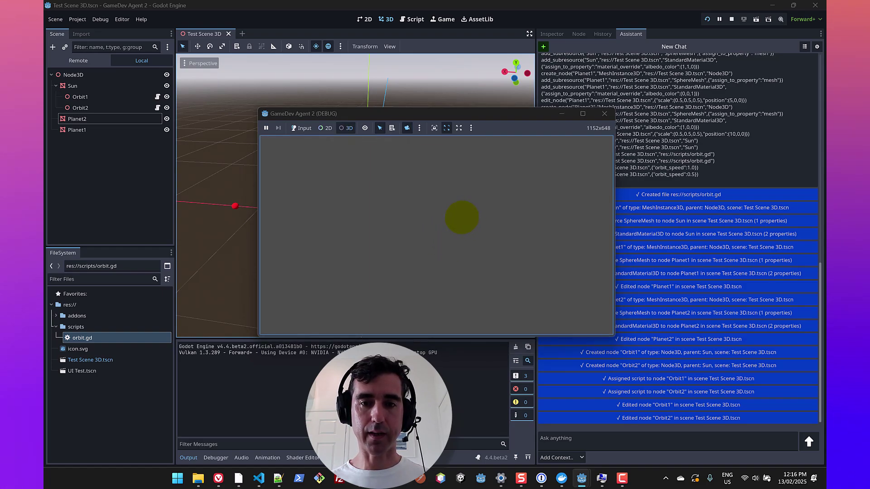
scroll(489, 260, "up", 3)
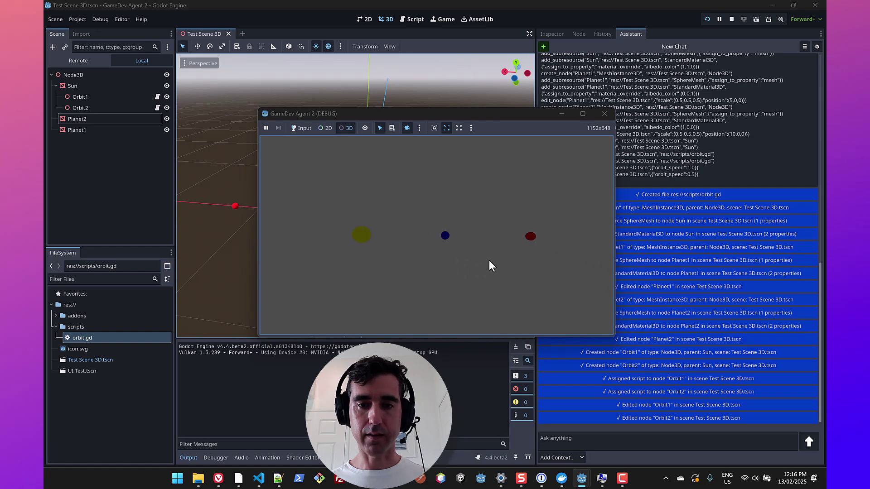
scroll(494, 256, "up", 2)
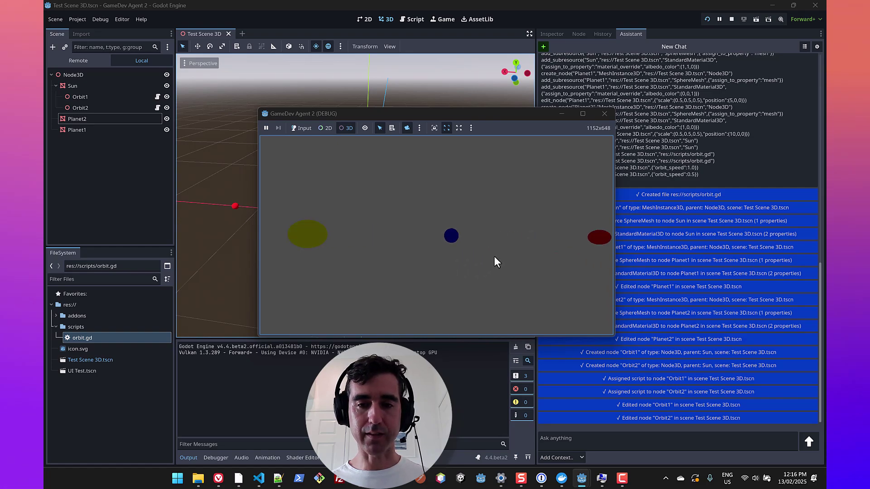
scroll(493, 241, "down", 3)
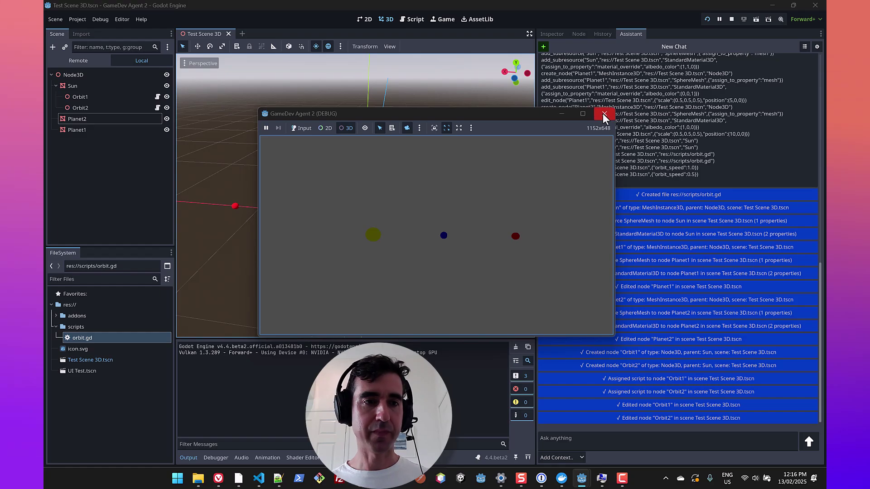
left_click(604, 113)
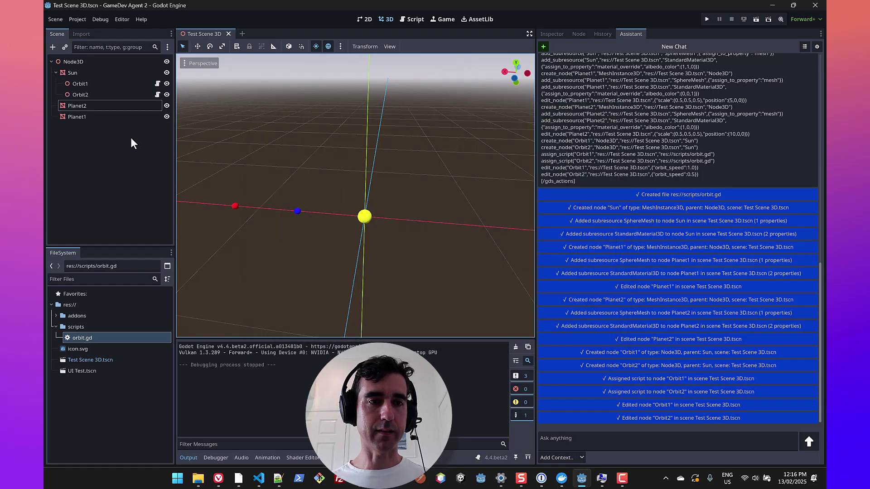
Reparent Planet2 under Orbit1 and Planet1 under Orbit2 in the Scene dock.
scroll(693, 129, "up", 5)
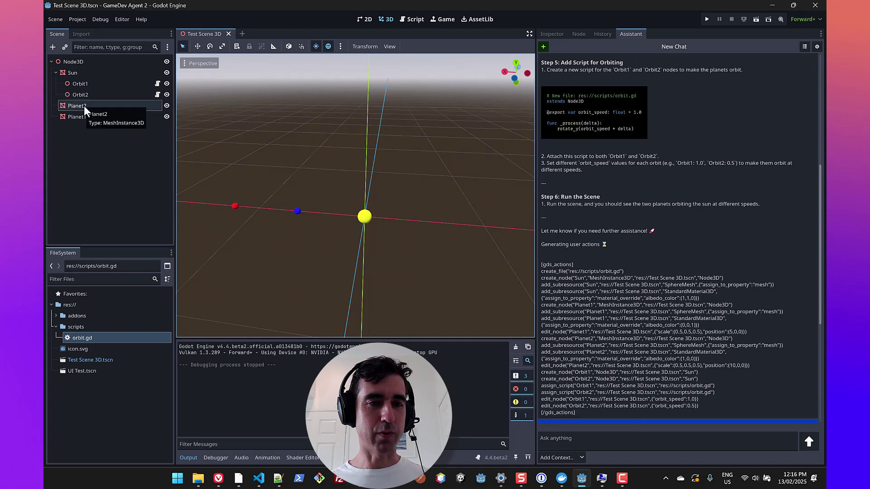
left_click_drag(84, 105, 100, 83)
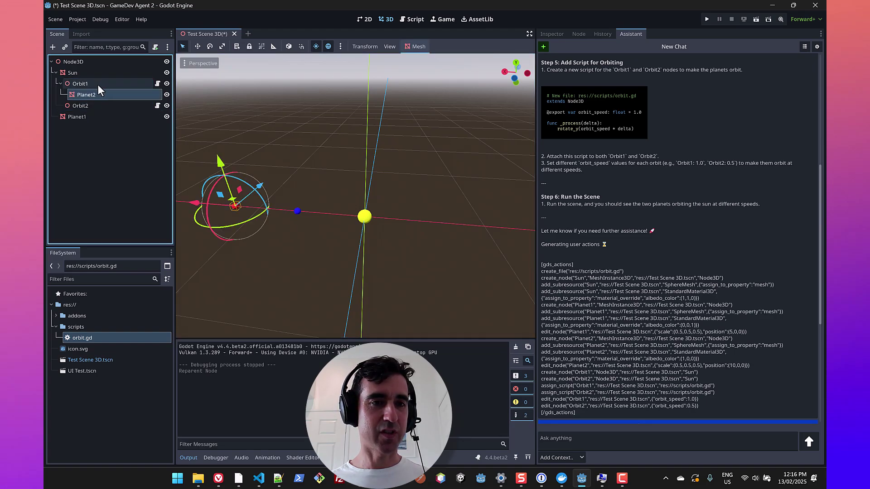
left_click_drag(83, 116, 100, 106)
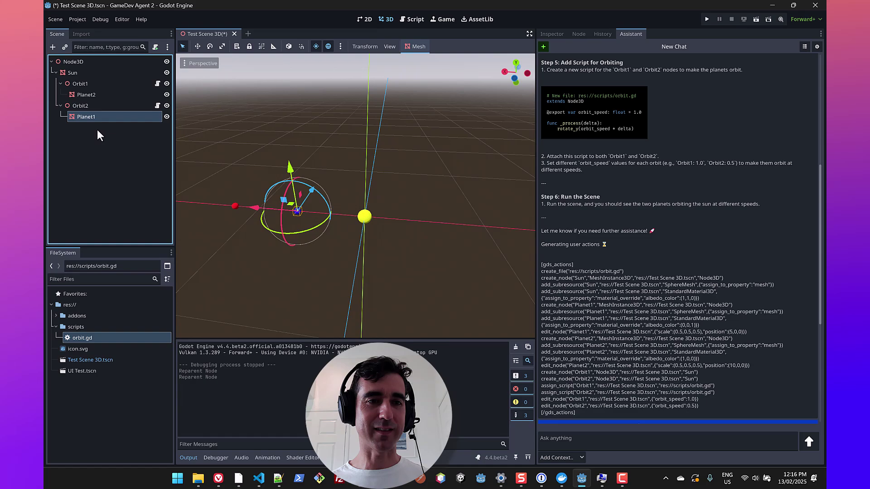
Run the project to watch the planets orbit, then stop the game.
left_click(706, 19)
left_click(407, 127)
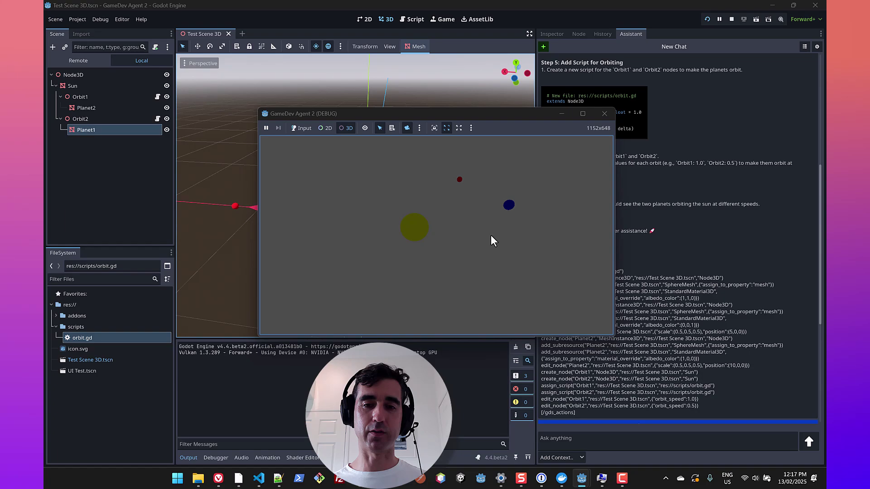
left_click(604, 113)
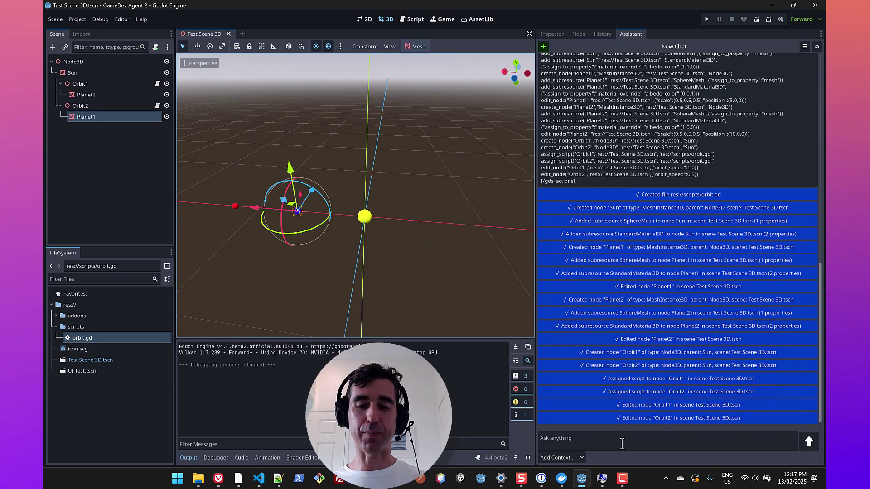
Ask the assistant to enlarge the sun and apply its edit scaling Sun to (2, 2, 2).
left_click(622, 444)
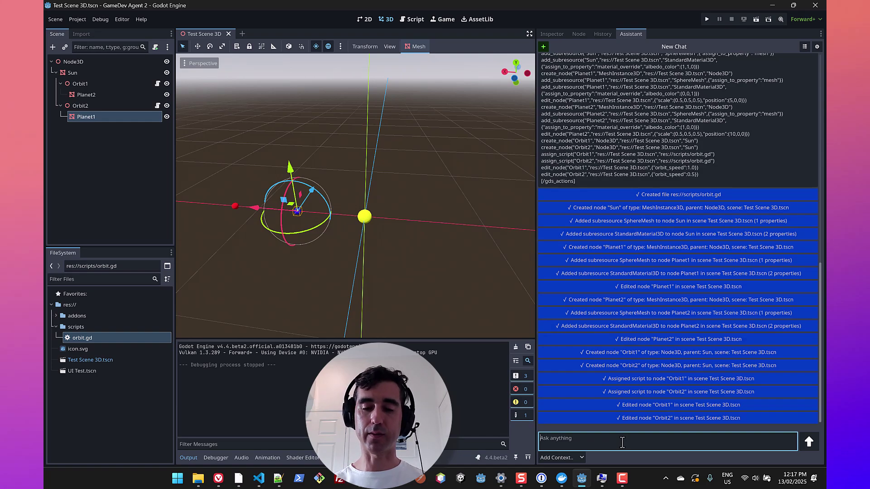
type("now increase ")
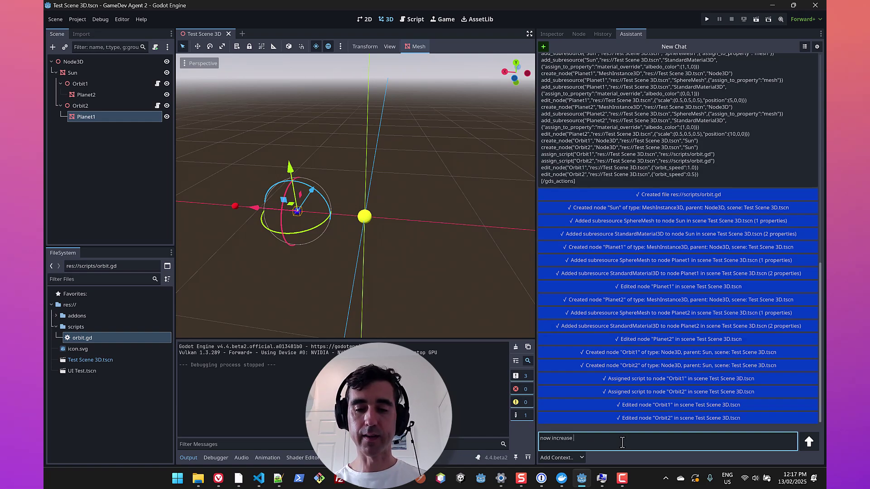
type("the size of the sun")
key("Return")
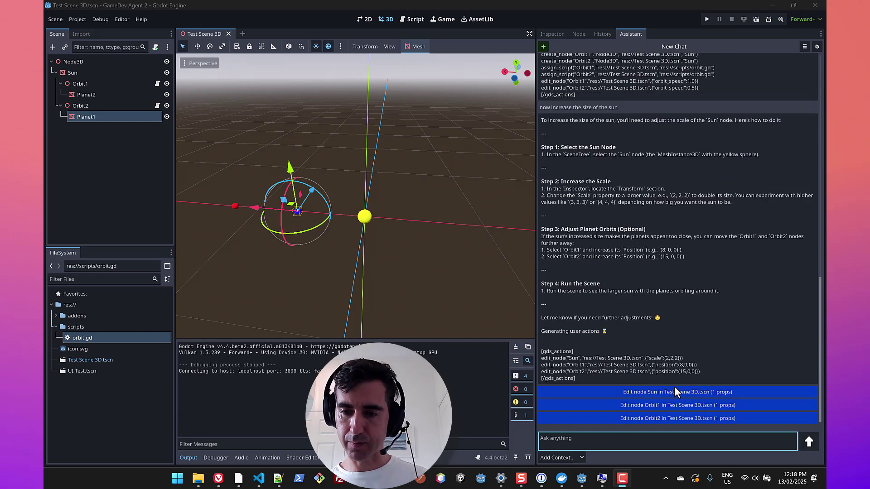
left_click(705, 391)
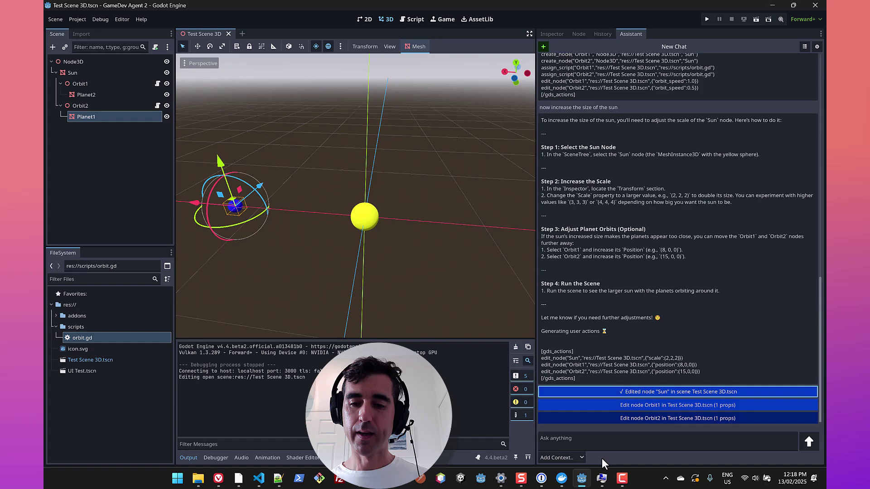
Ask the assistant to make the sun grow and eat all planets within 10 seconds.
left_click(609, 442)
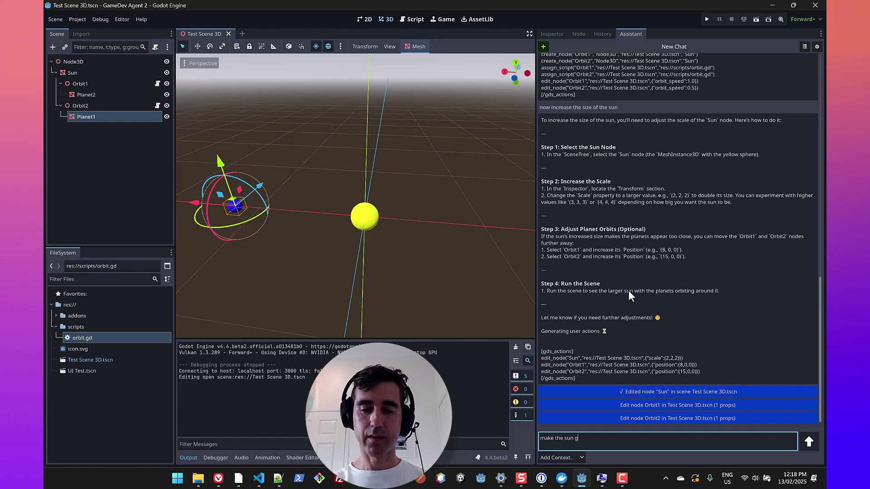
type("make the sun grow in size over ti")
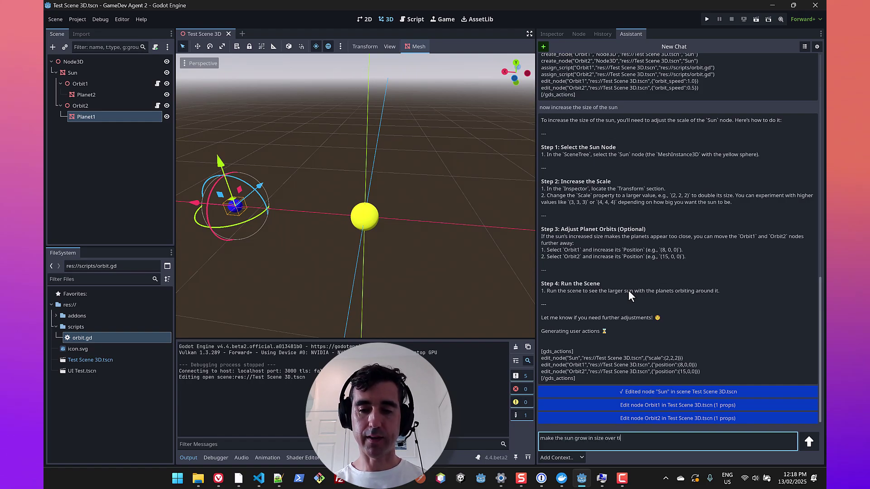
type("me, so that")
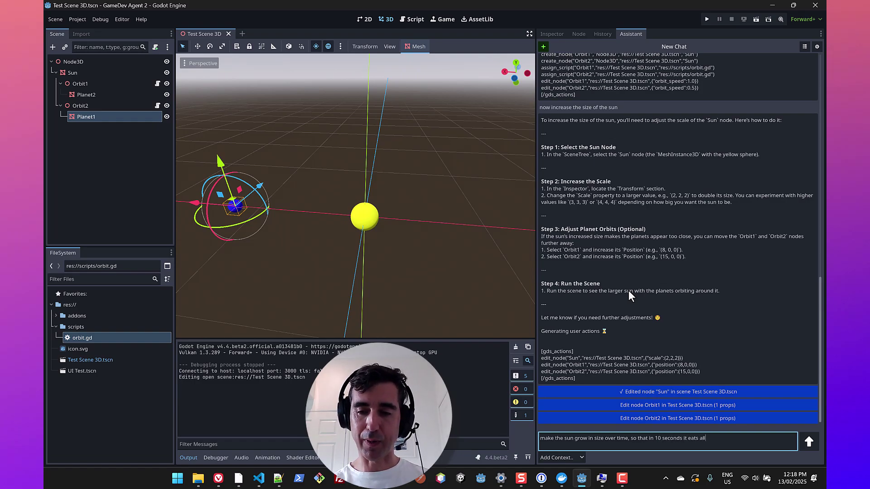
type("in 10 seconds it eats all the planets")
key("Return")
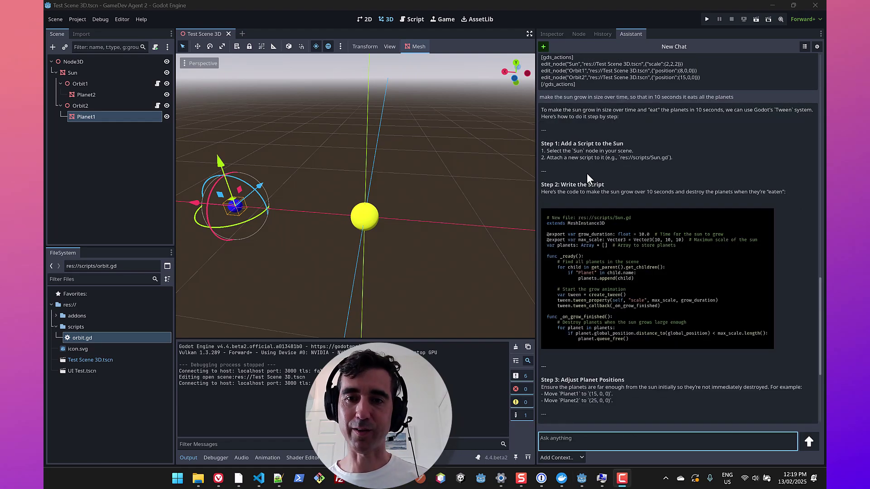
Create res://scripts/Sun.gd from the assistant's suggestion and assign it to the Sun node.
scroll(639, 146, "down", 2)
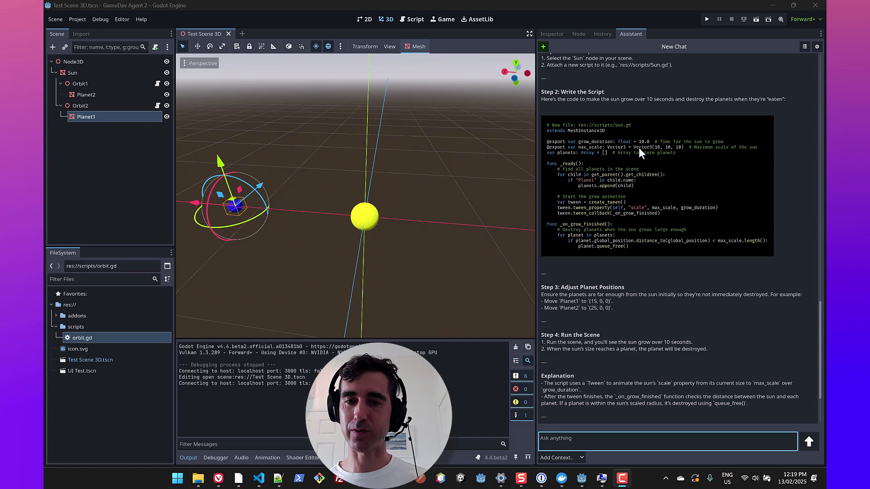
scroll(638, 149, "down", 2)
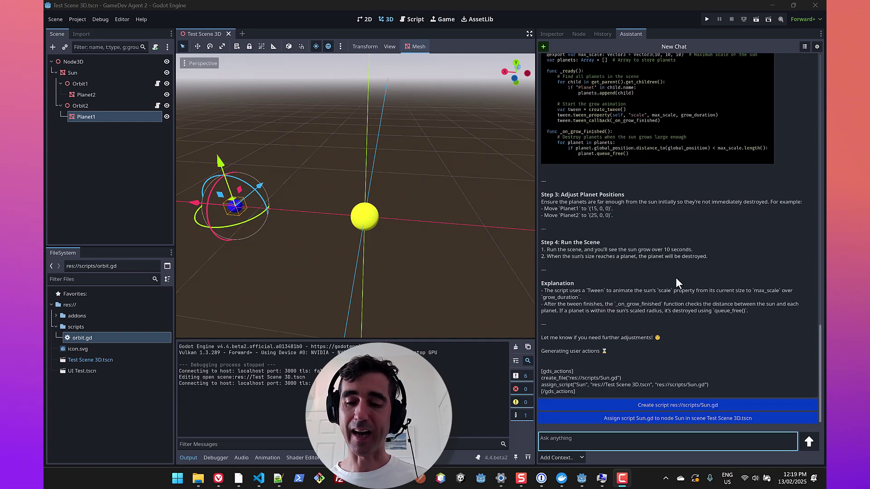
left_click(677, 405)
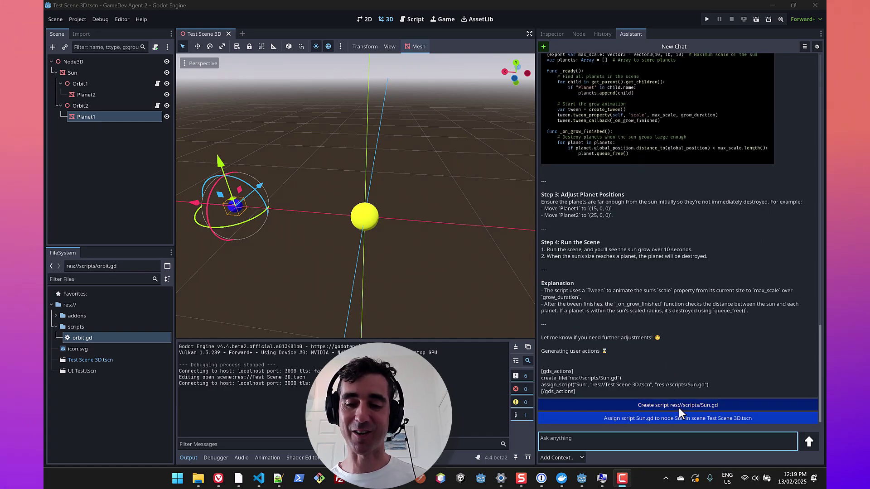
left_click(678, 406)
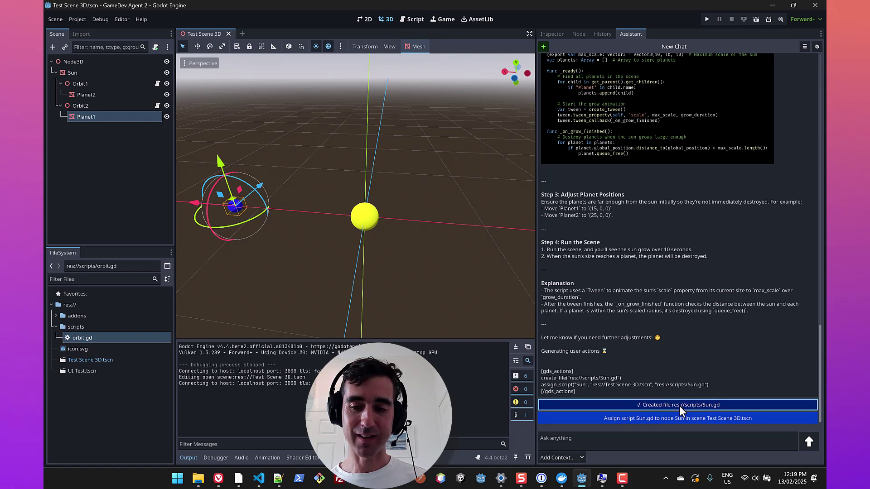
left_click(669, 419)
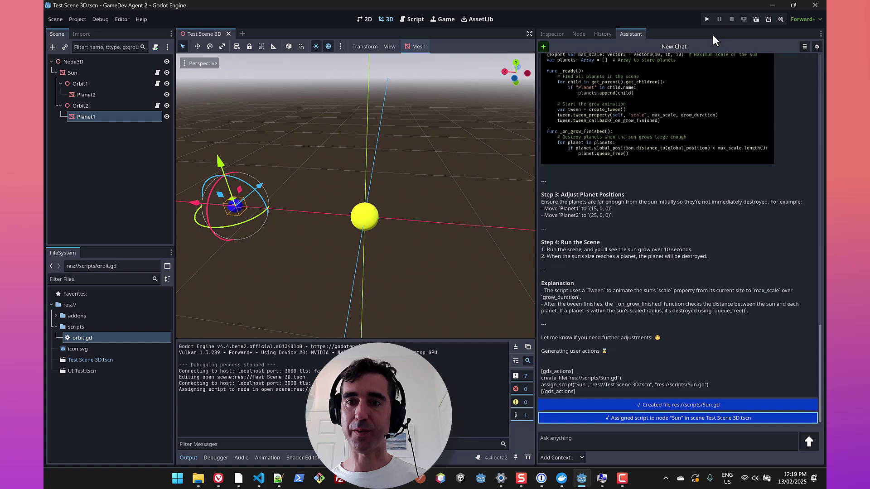
Run the project to watch the sun grow and swallow the orbiting planets.
left_click(706, 18)
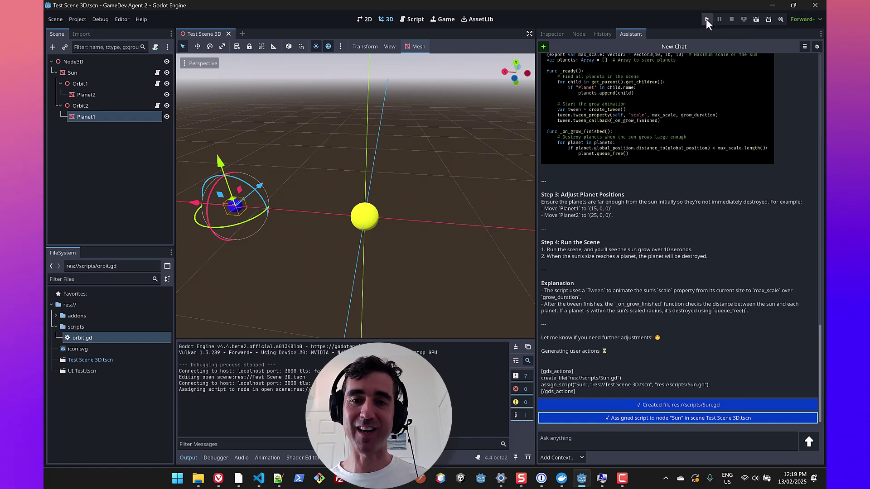